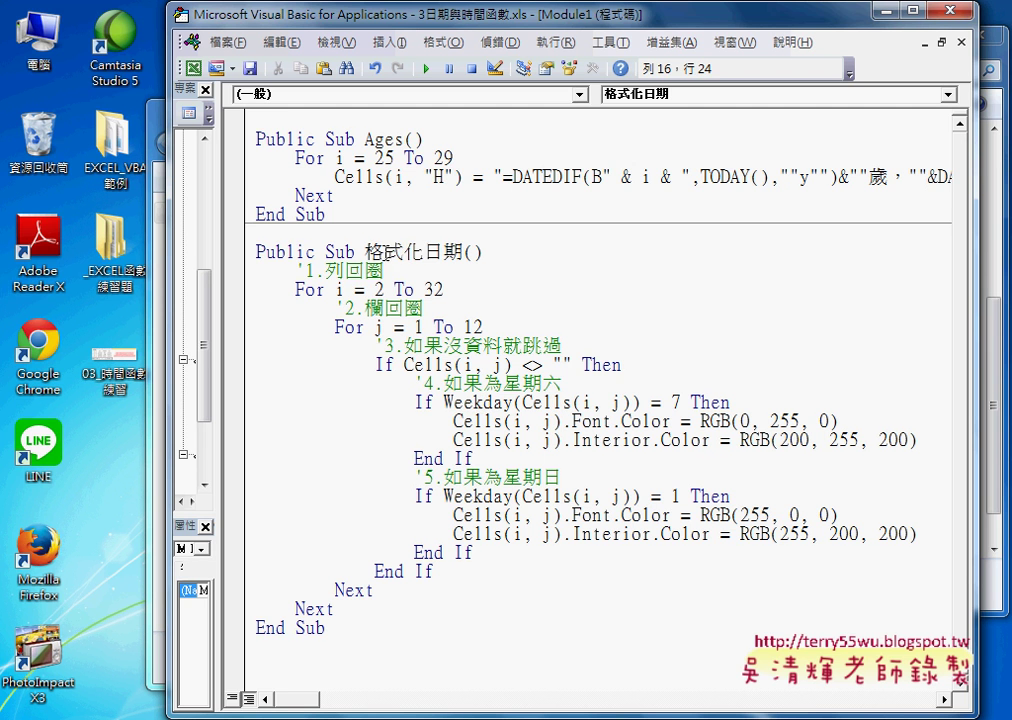
Highlight the macro name 格式化日期 and row counter i, then switch to the 3日期與時間函數 workbook.
{"action": "left_click_drag", "start_coordinate": [364, 251], "coordinate": [466, 251]}
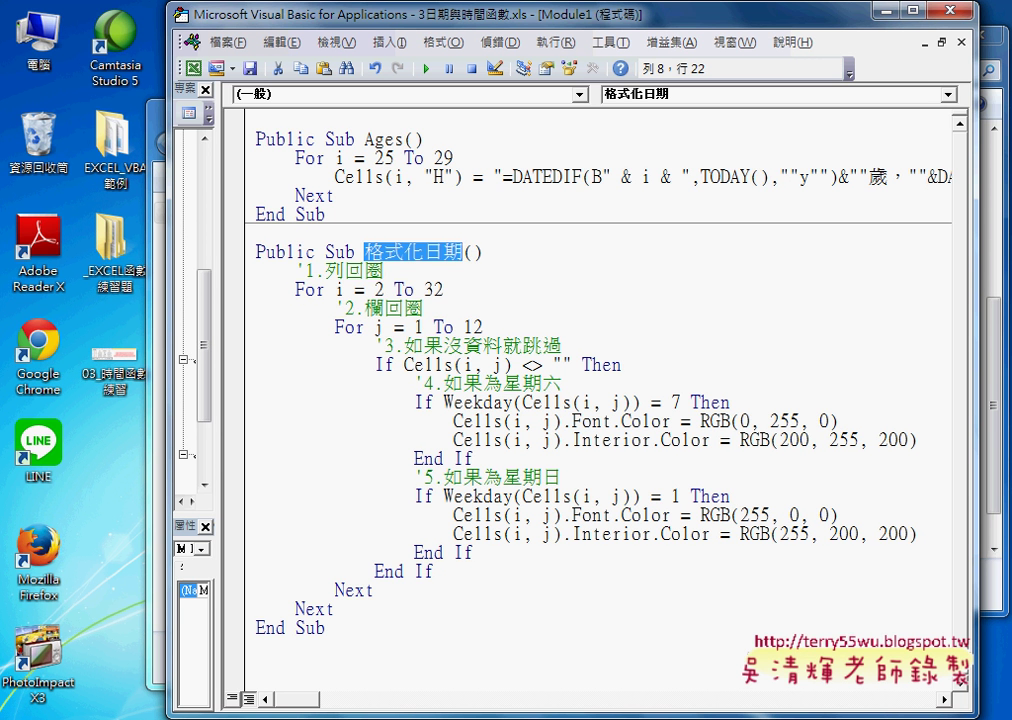
{"action": "left_click", "coordinate": [338, 289]}
{"action": "left_click_drag", "start_coordinate": [338, 289], "coordinate": [344, 289]}
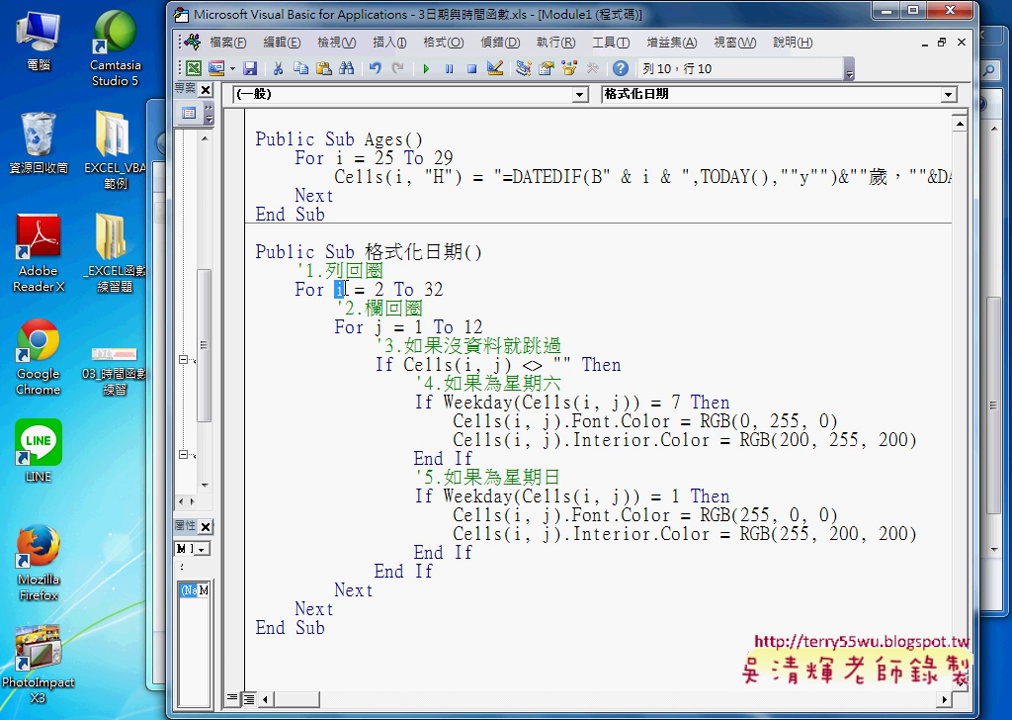
{"action": "left_click", "coordinate": [409, 702]}
{"action": "left_click", "coordinate": [203, 645]}
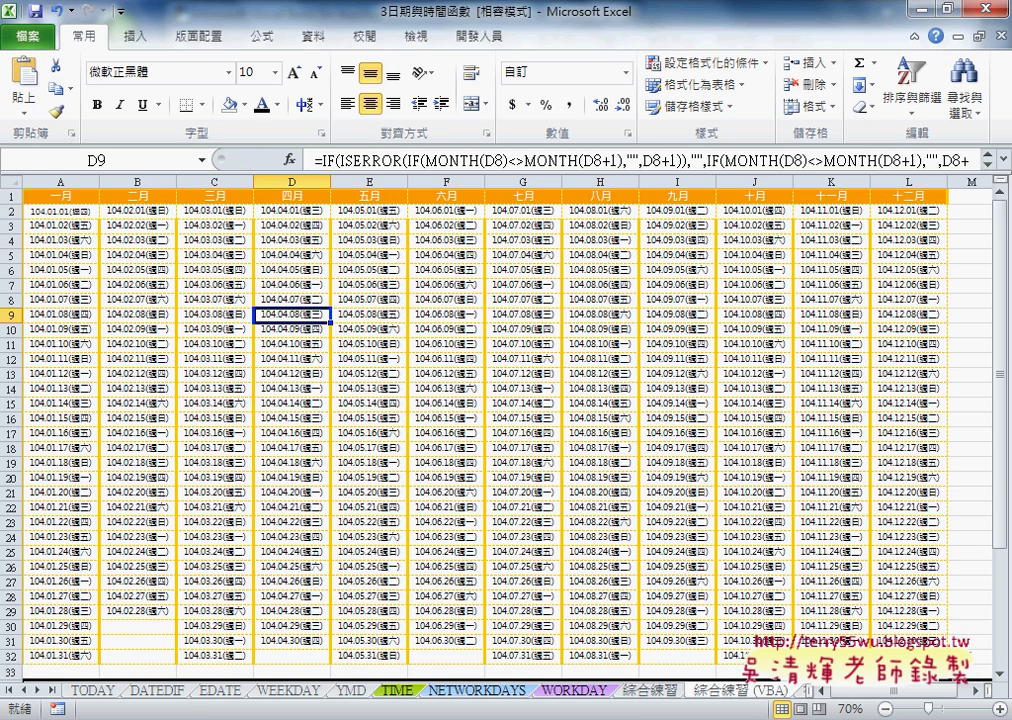
Bring the 格式化日期 code window back and move it right to reveal the calendar sheet.
{"action": "left_click", "coordinate": [400, 708]}
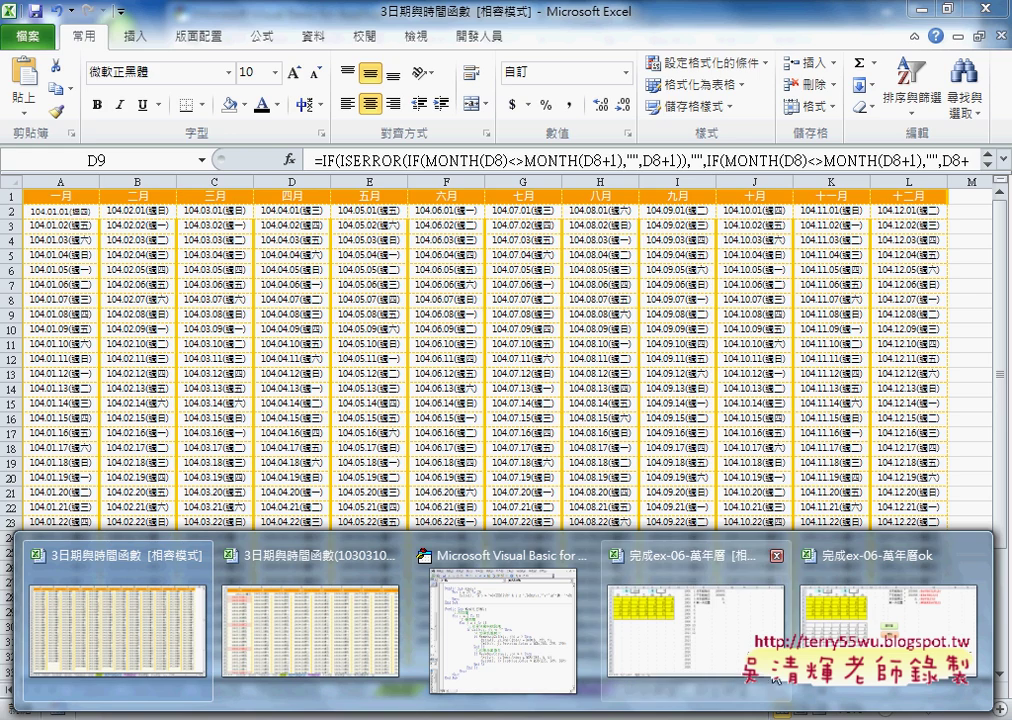
{"action": "left_click", "coordinate": [515, 670]}
{"action": "left_click_drag", "start_coordinate": [440, 15], "coordinate": [630, 15]}
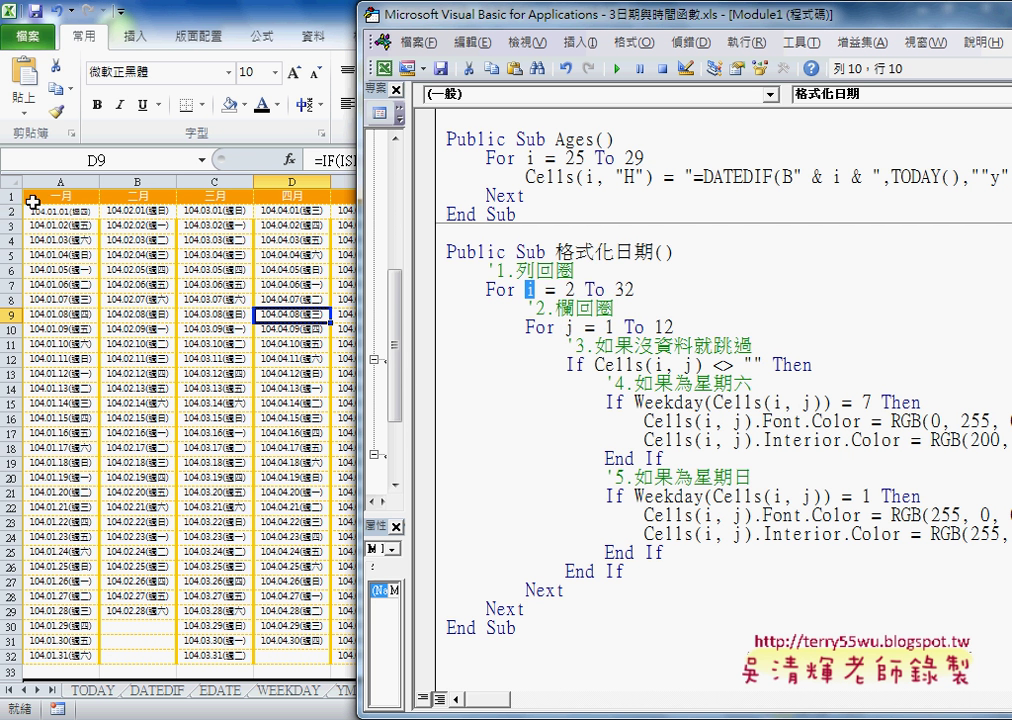
{"action": "left_click", "coordinate": [527, 290]}
{"action": "left_click_drag", "start_coordinate": [527, 290], "coordinate": [575, 328]}
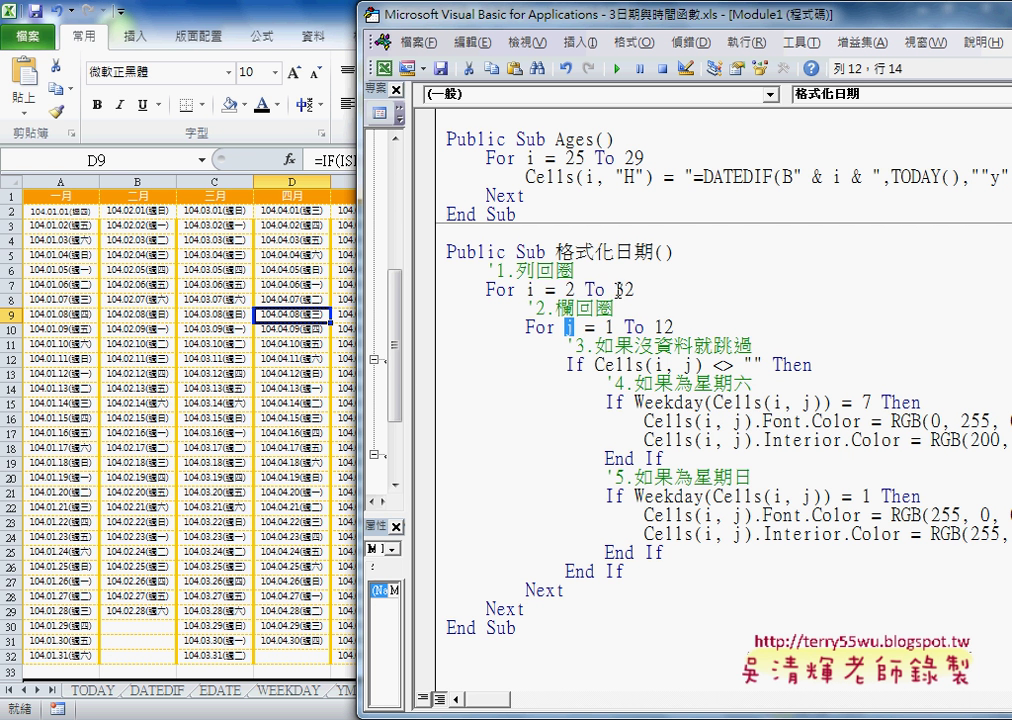
{"action": "left_click_drag", "start_coordinate": [614, 290], "coordinate": [638, 291]}
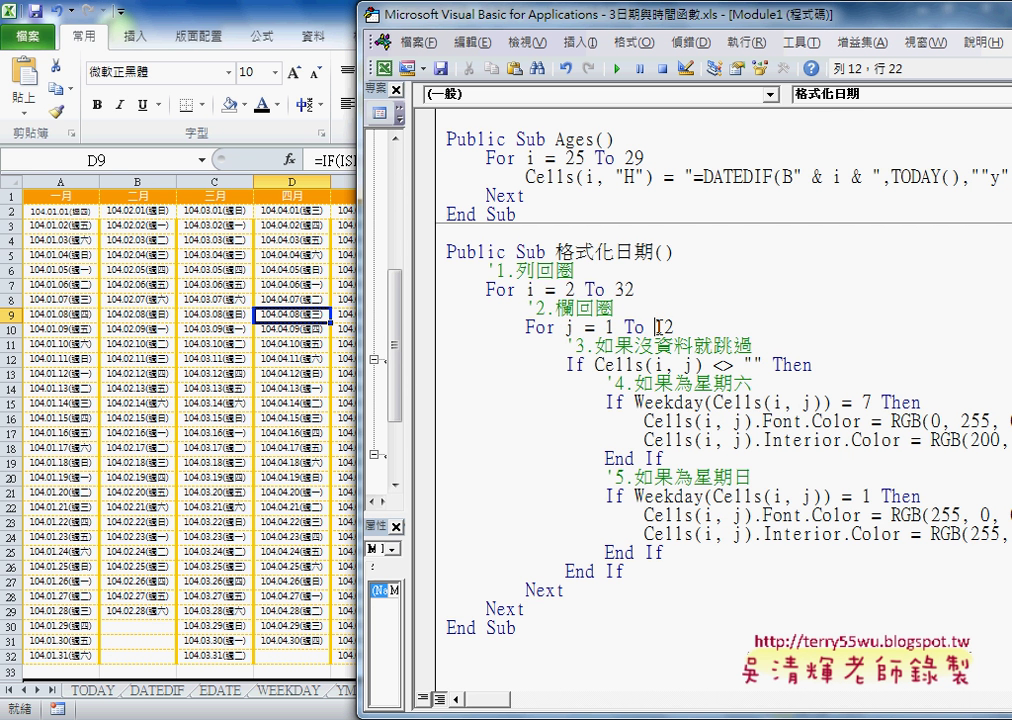
{"action": "left_click_drag", "start_coordinate": [655, 327], "coordinate": [676, 327]}
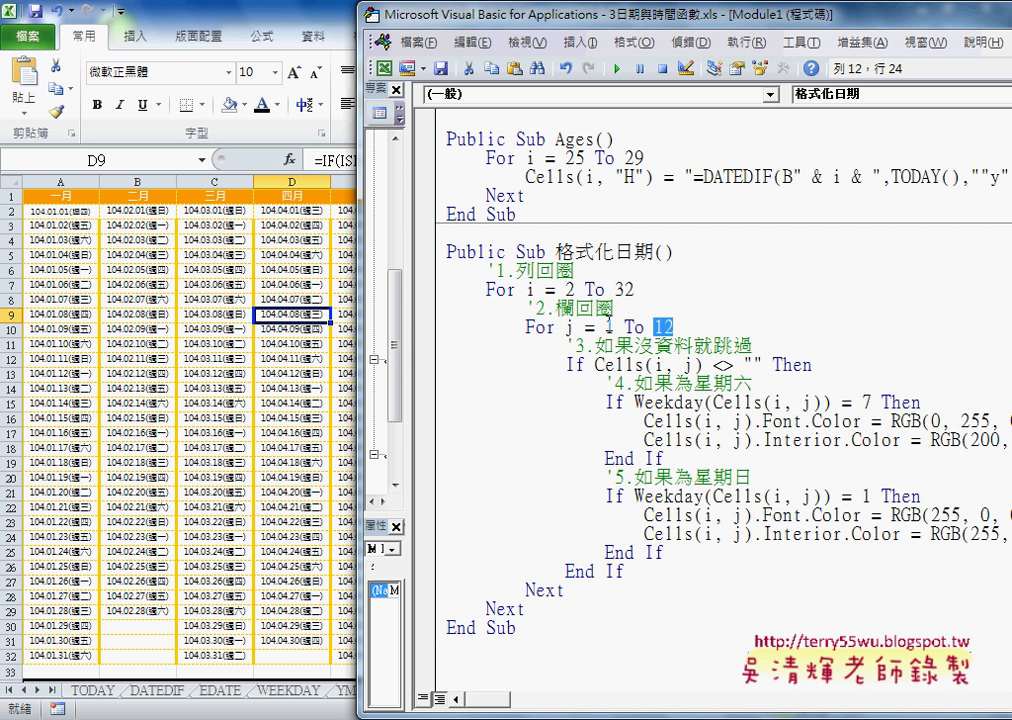
{"action": "double_click", "coordinate": [626, 289]}
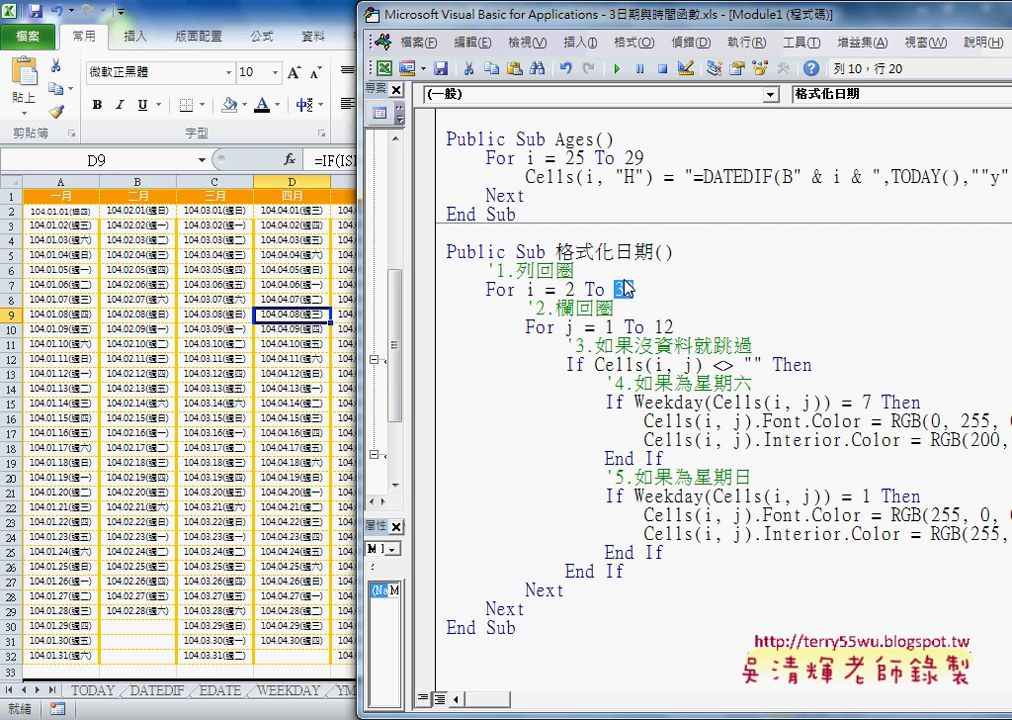
{"action": "double_click", "coordinate": [668, 327]}
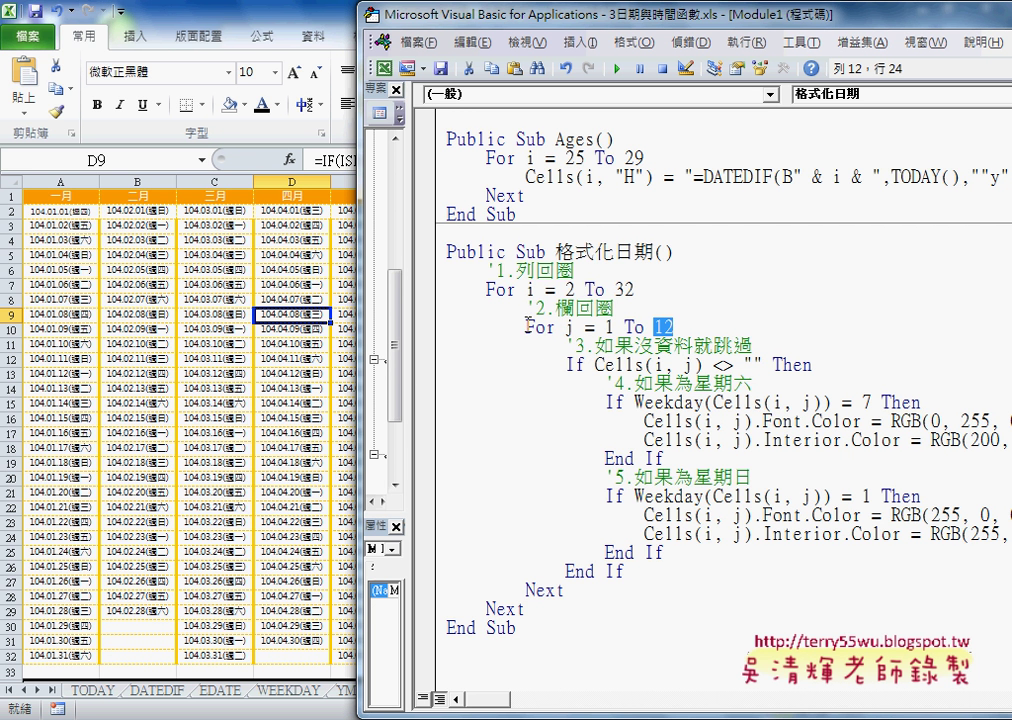
{"action": "left_click", "coordinate": [493, 292]}
{"action": "left_click", "coordinate": [533, 327]}
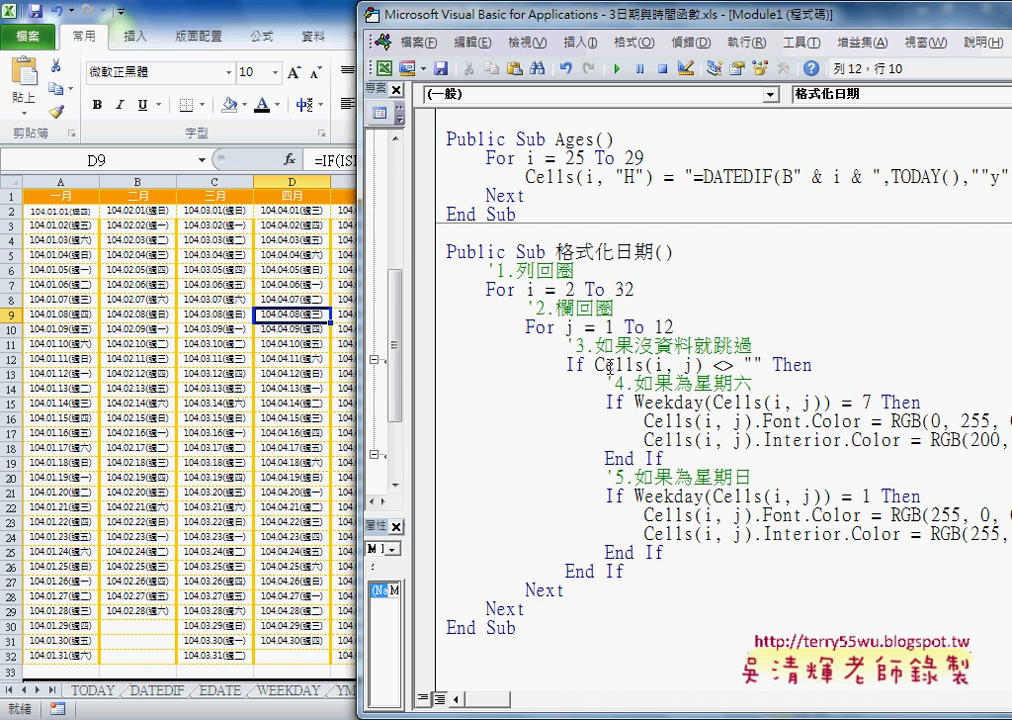
{"action": "left_click_drag", "start_coordinate": [596, 364], "coordinate": [704, 364]}
{"action": "left_click_drag", "start_coordinate": [566, 364], "coordinate": [588, 364]}
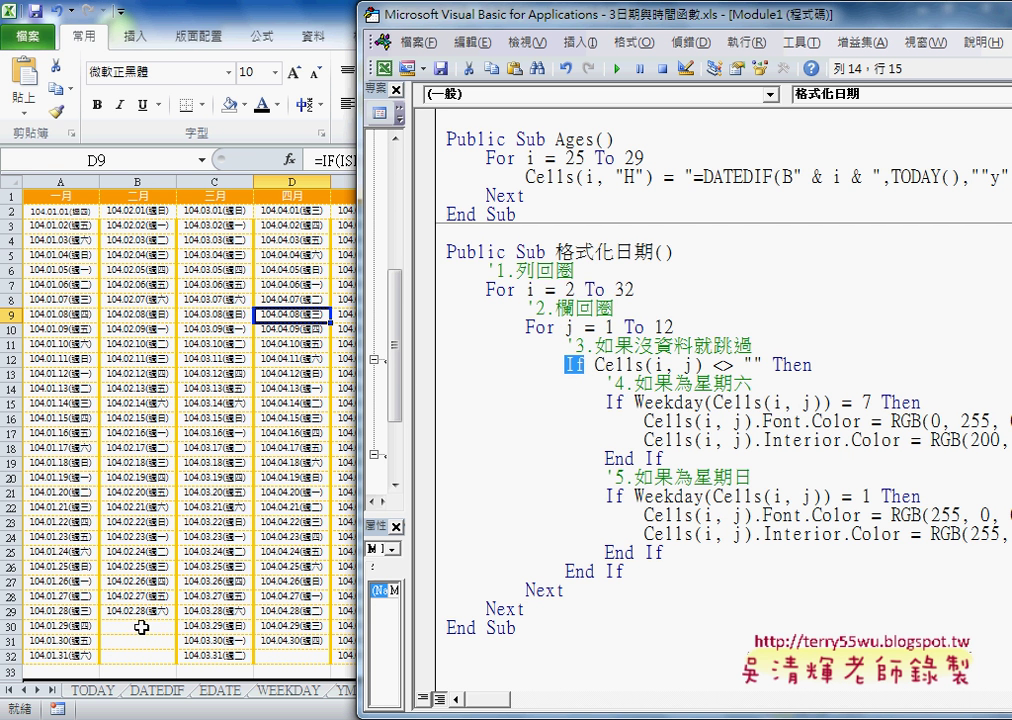
{"action": "left_click_drag", "start_coordinate": [596, 364], "coordinate": [763, 369]}
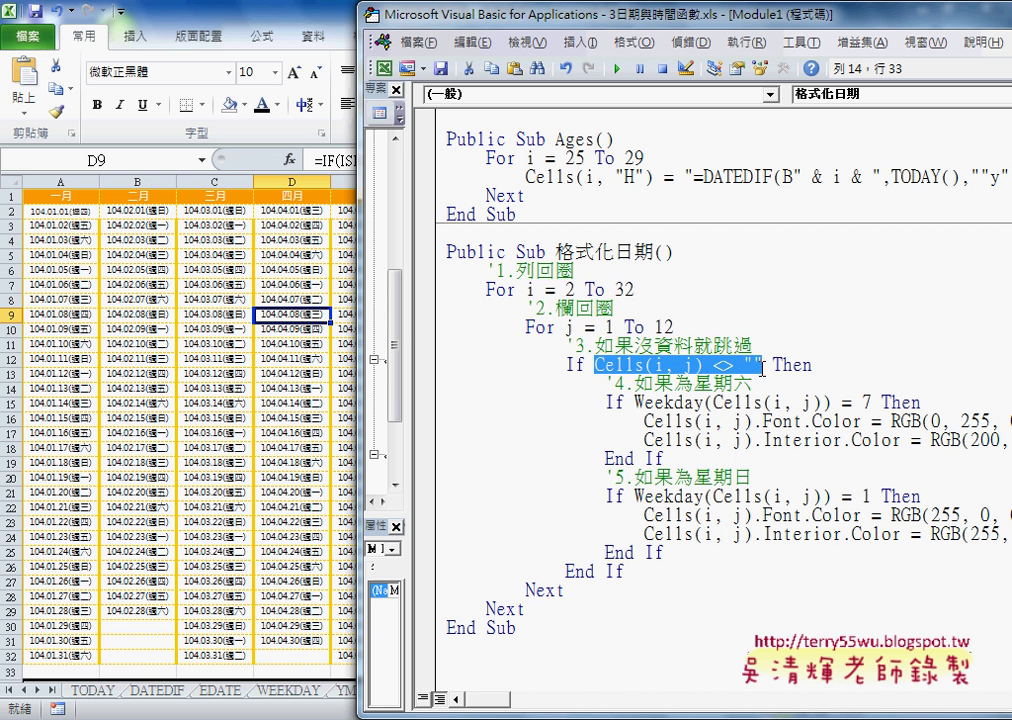
{"action": "left_click", "coordinate": [660, 404]}
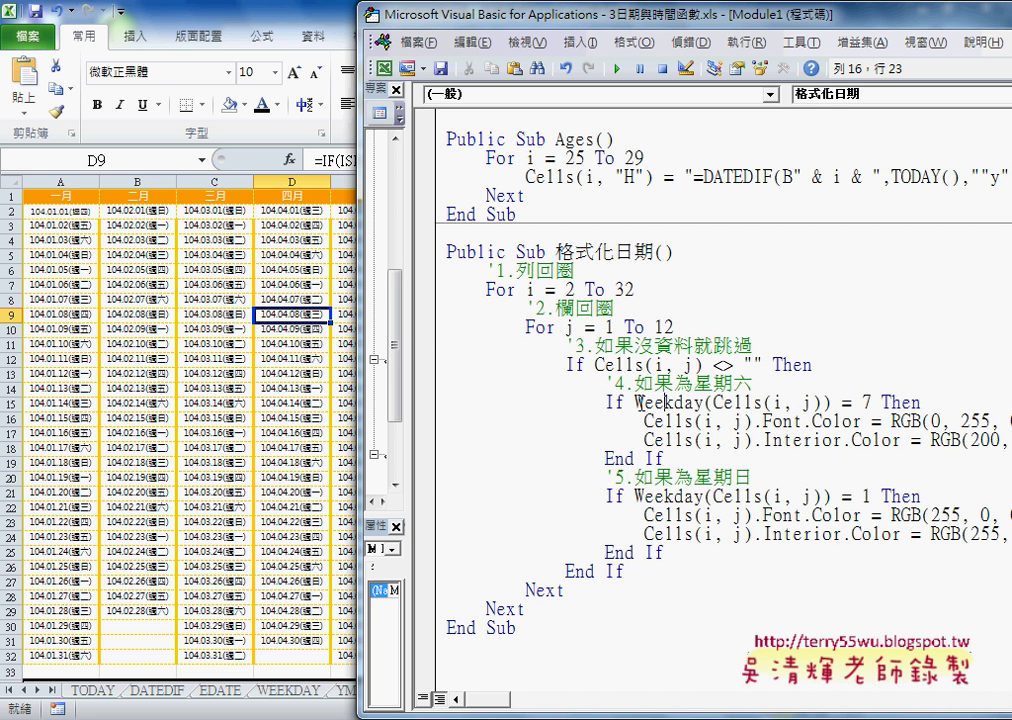
{"action": "left_click", "coordinate": [577, 364]}
{"action": "left_click_drag", "start_coordinate": [596, 364], "coordinate": [764, 364]}
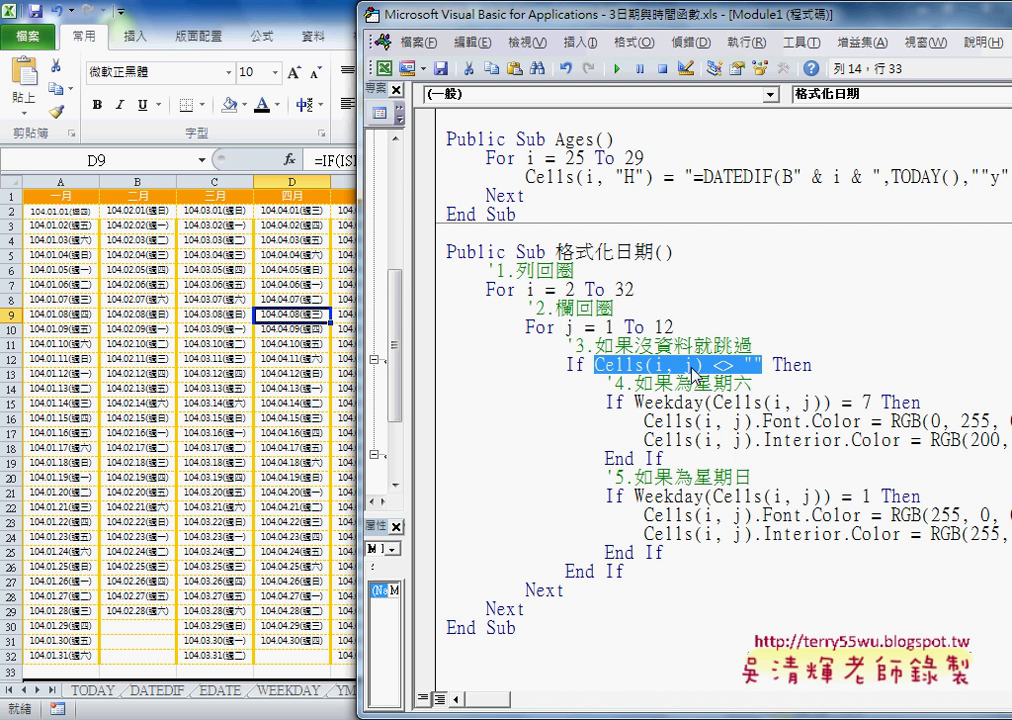
{"action": "left_click", "coordinate": [678, 404]}
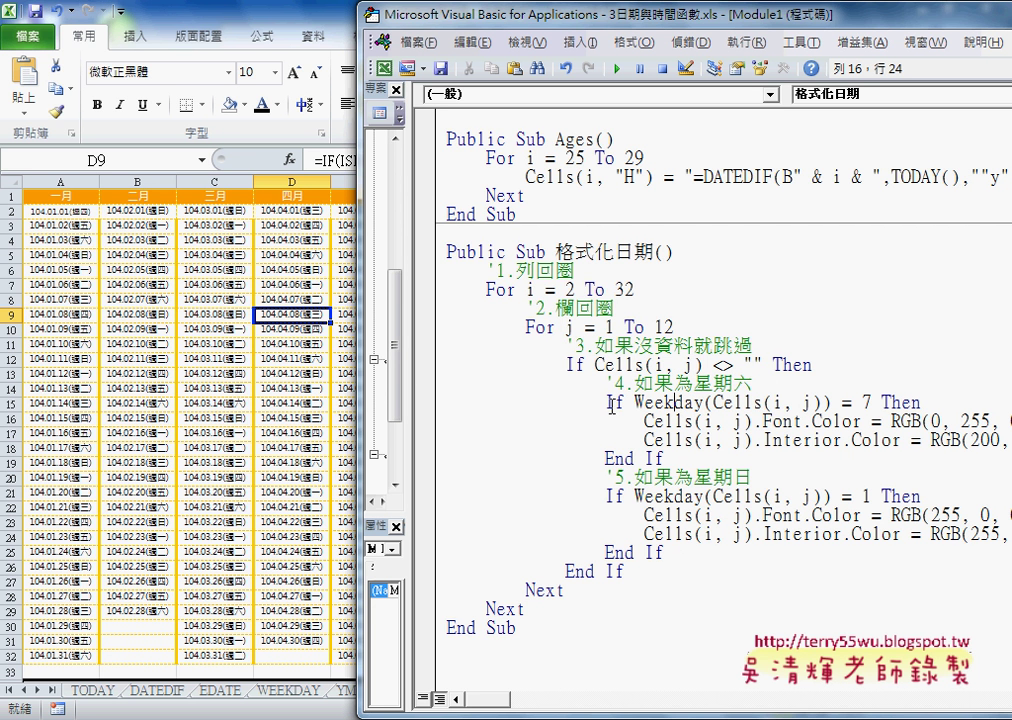
{"action": "left_click_drag", "start_coordinate": [605, 402], "coordinate": [567, 402]}
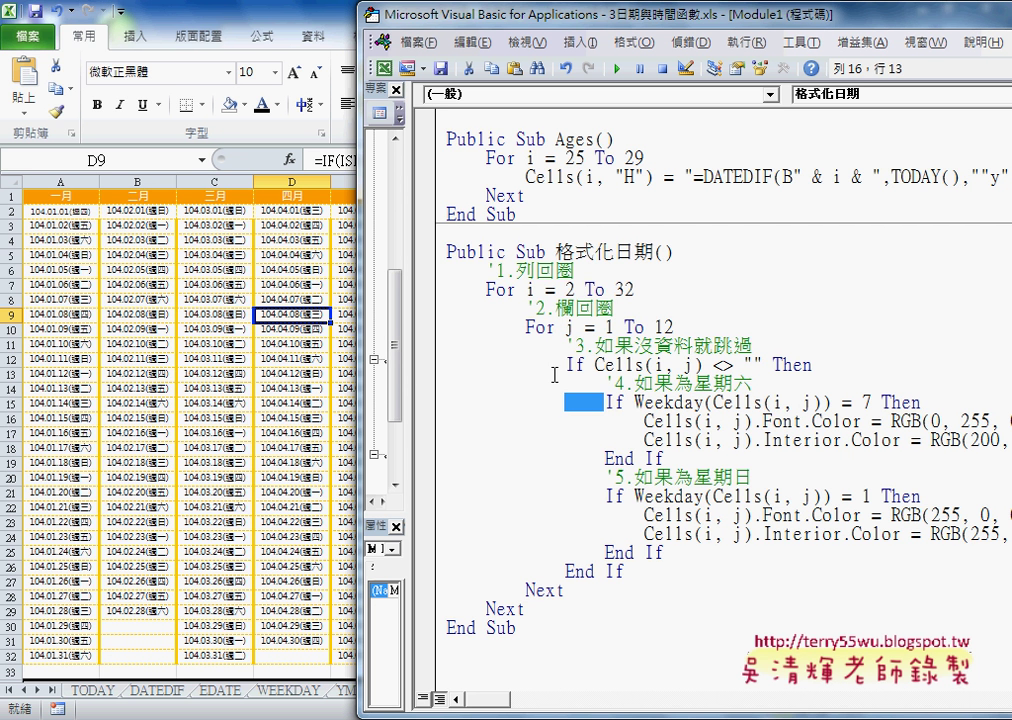
{"action": "left_click_drag", "start_coordinate": [525, 364], "coordinate": [564, 365]}
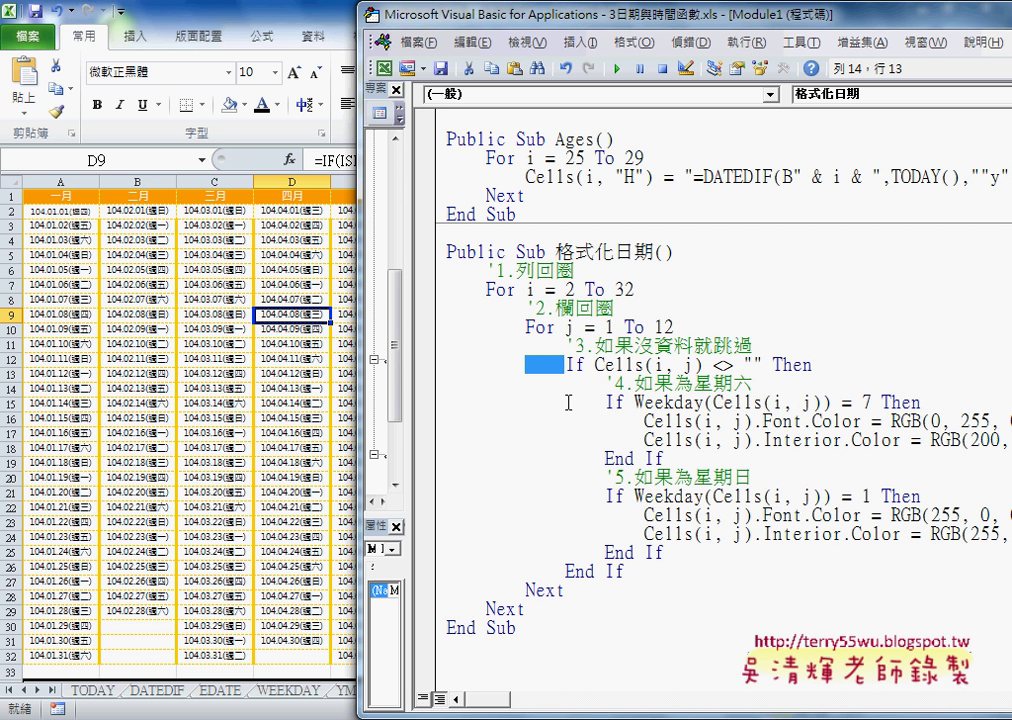
{"action": "left_click_drag", "start_coordinate": [603, 402], "coordinate": [566, 402]}
{"action": "left_click", "coordinate": [570, 365]}
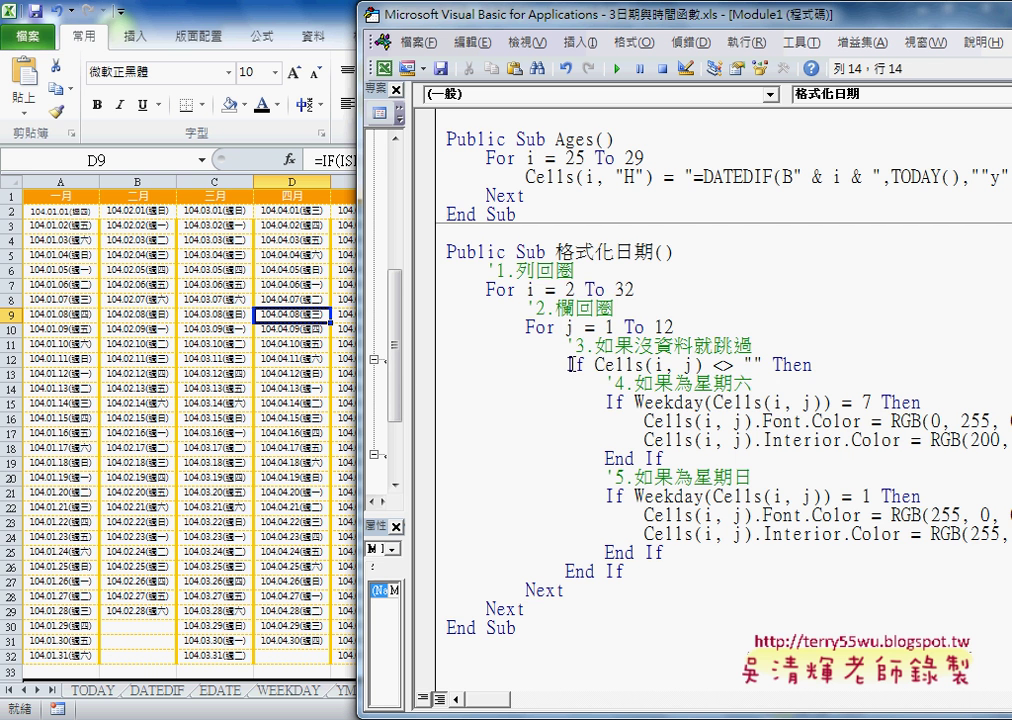
{"action": "left_click_drag", "start_coordinate": [595, 365], "coordinate": [766, 362]}
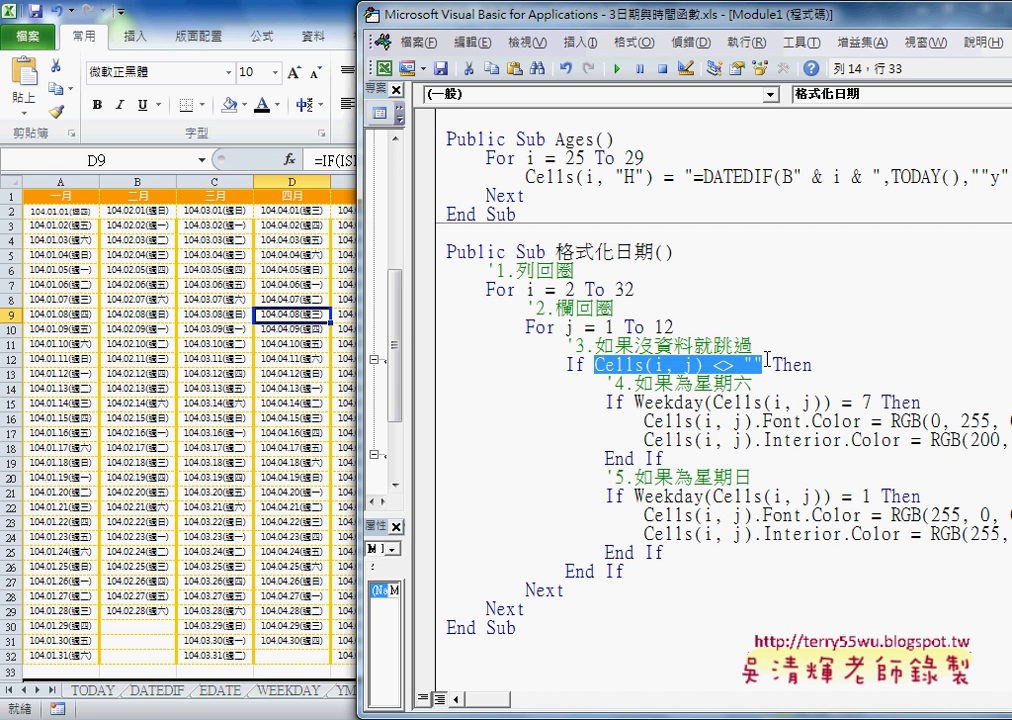
{"action": "left_click", "coordinate": [606, 401]}
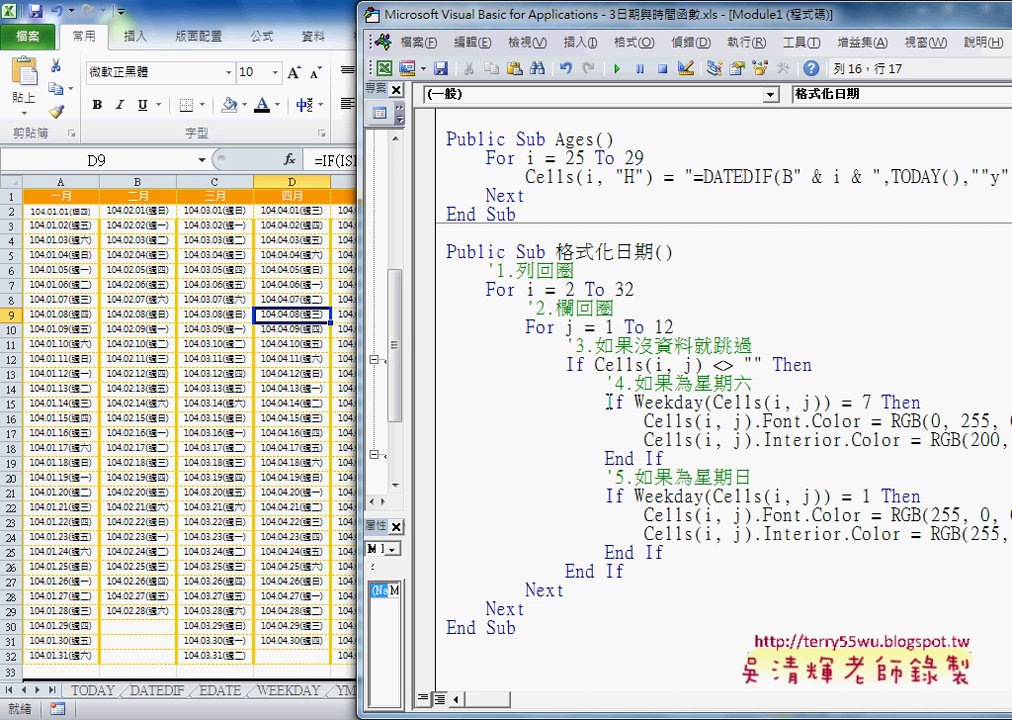
{"action": "left_click", "coordinate": [606, 496]}
{"action": "left_click", "coordinate": [741, 404]}
{"action": "left_click", "coordinate": [872, 403]}
{"action": "left_click_drag", "start_coordinate": [648, 20], "coordinate": [548, 20]}
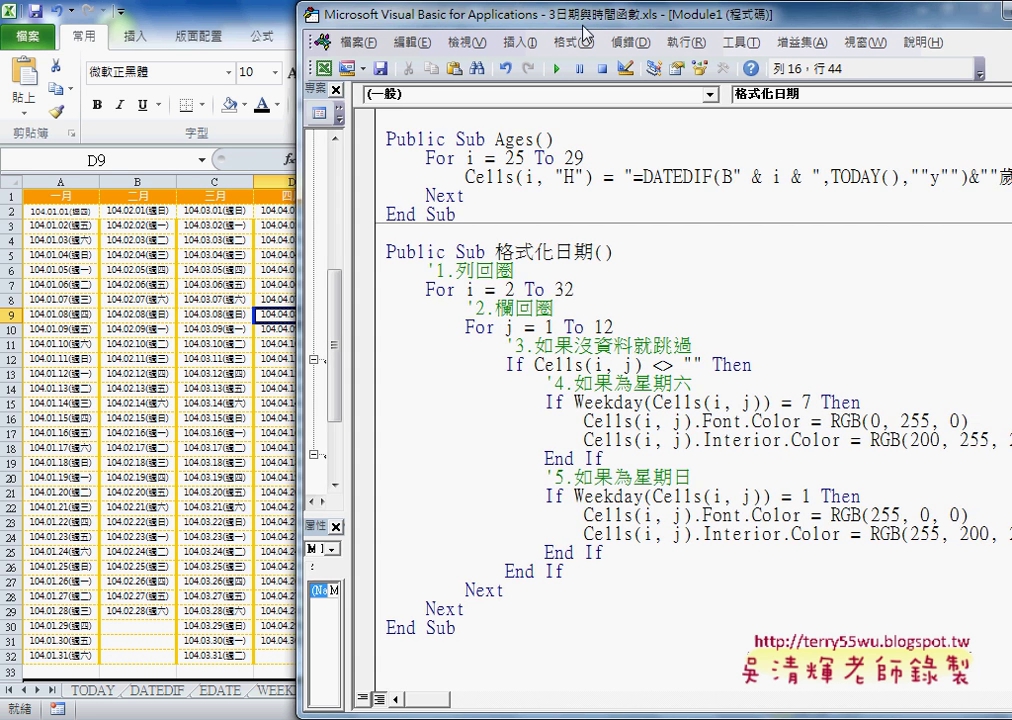
{"action": "left_click", "coordinate": [655, 421]}
{"action": "left_click_drag", "start_coordinate": [657, 421], "coordinate": [753, 423]}
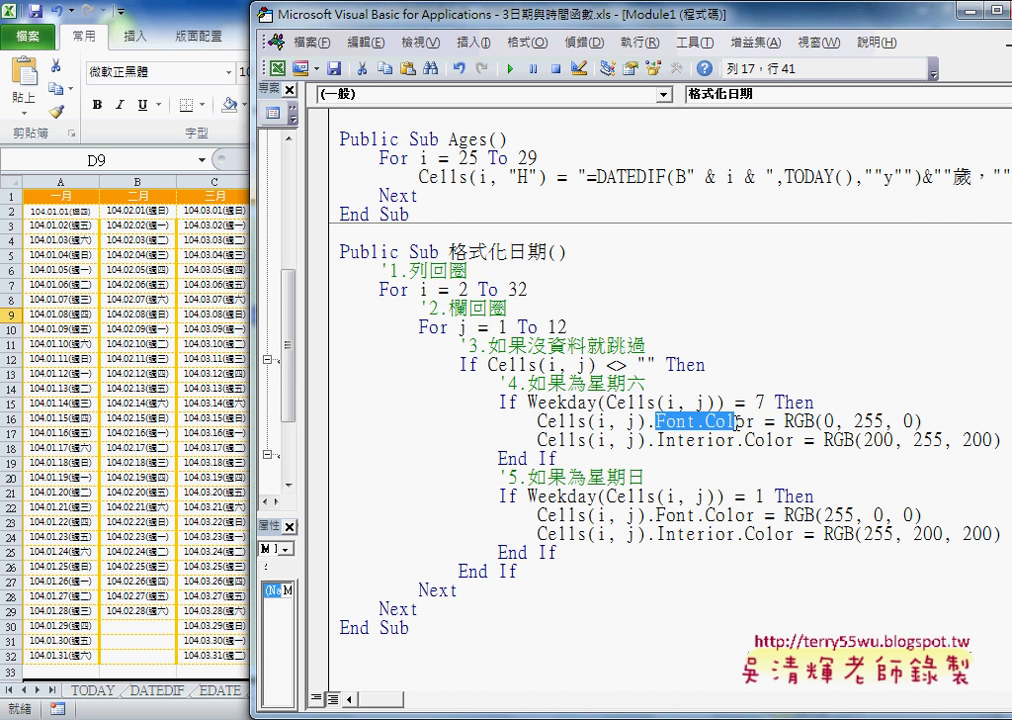
{"action": "left_click", "coordinate": [697, 423]}
{"action": "double_click", "coordinate": [695, 423]}
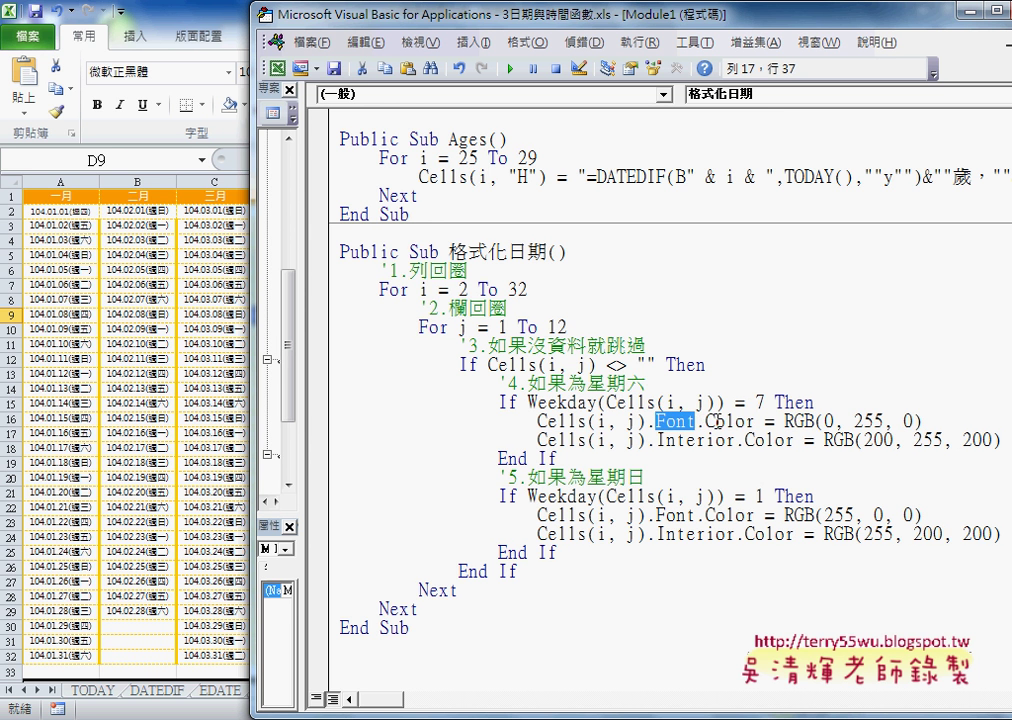
{"action": "left_click_drag", "start_coordinate": [705, 423], "coordinate": [755, 421]}
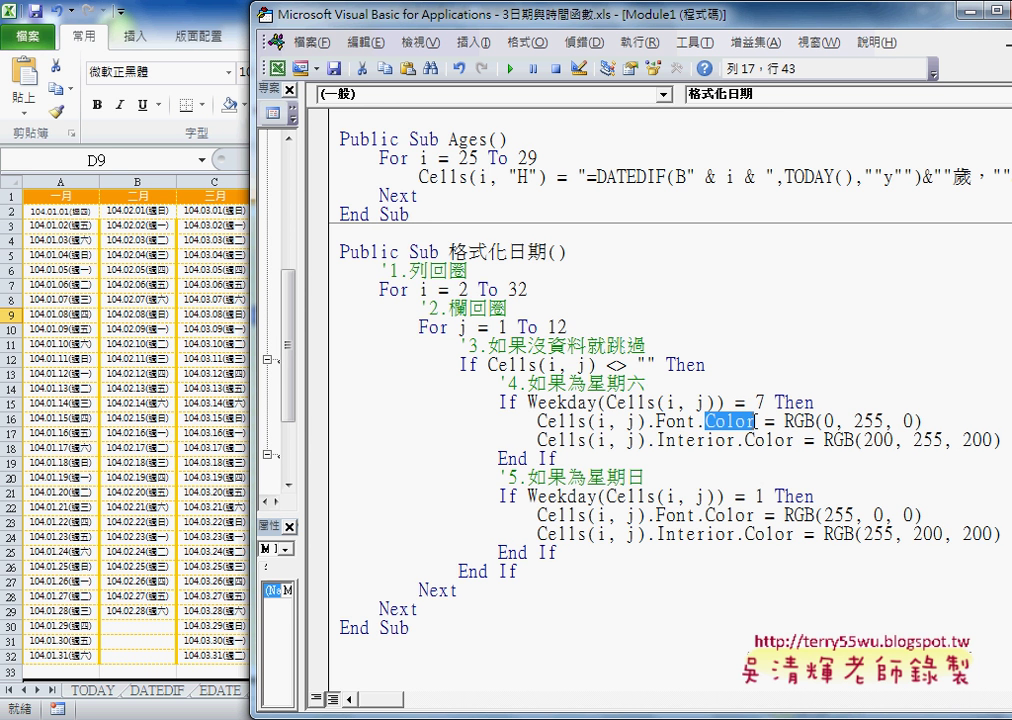
{"action": "left_click", "coordinate": [572, 421]}
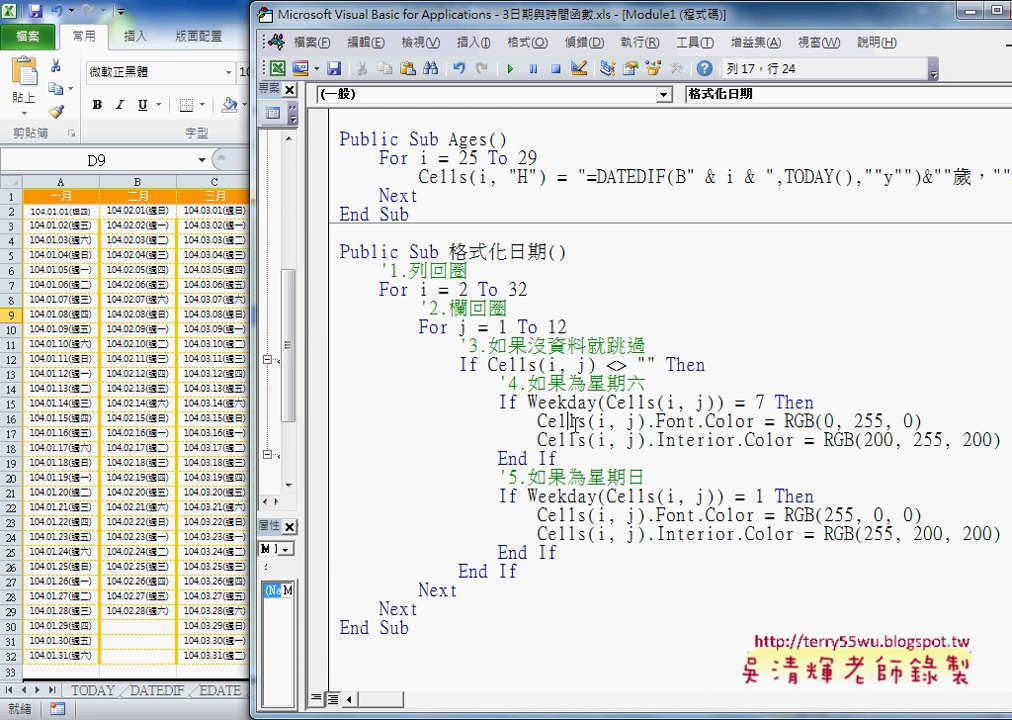
{"action": "left_click_drag", "start_coordinate": [655, 423], "coordinate": [694, 423]}
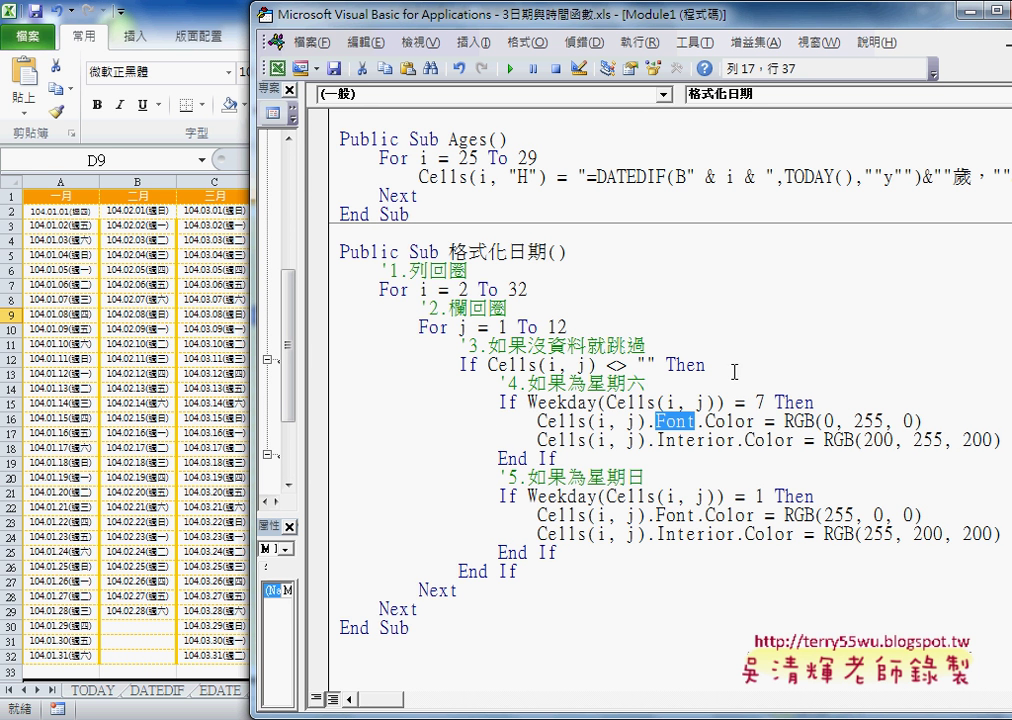
{"action": "left_click", "coordinate": [736, 421]}
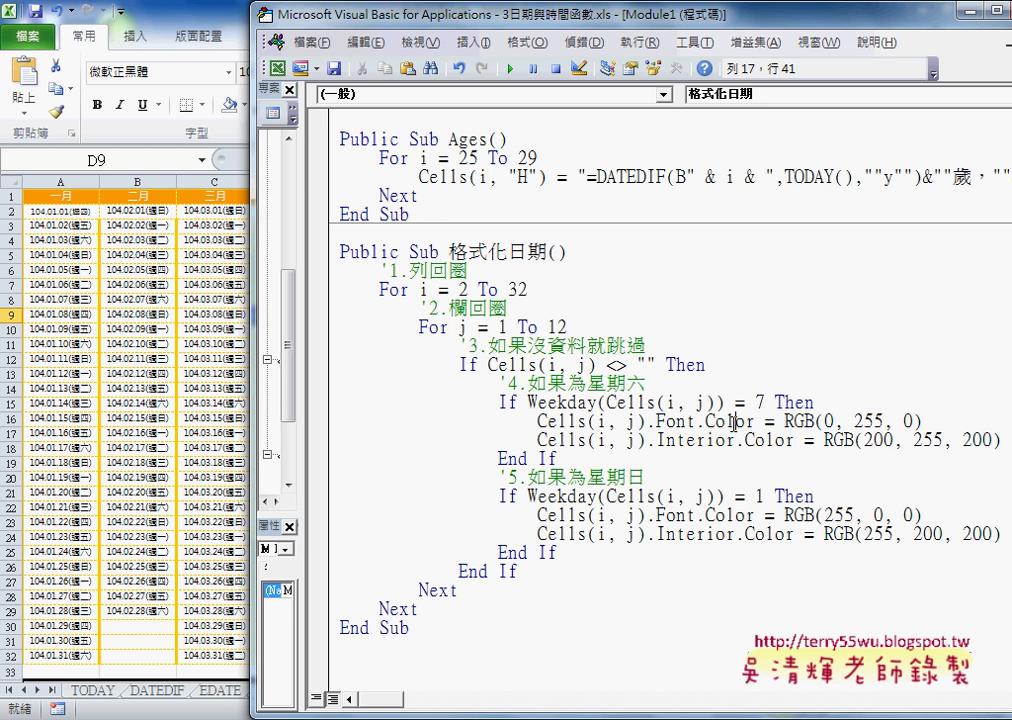
{"action": "double_click", "coordinate": [666, 421]}
{"action": "double_click", "coordinate": [726, 421]}
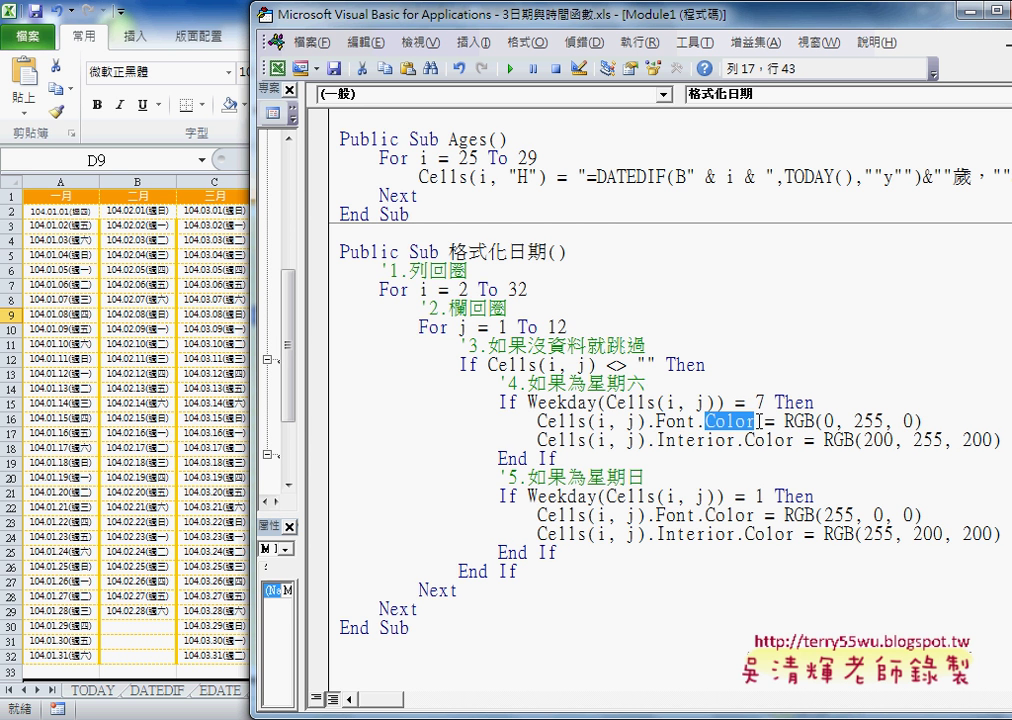
{"action": "left_click_drag", "start_coordinate": [785, 421], "coordinate": [935, 423]}
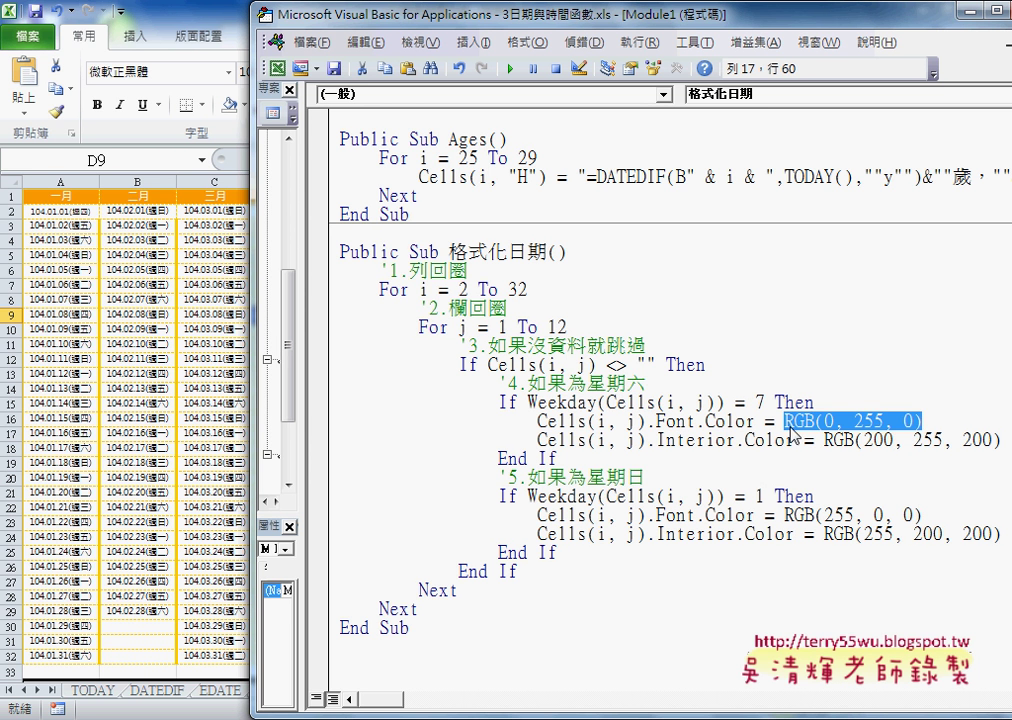
{"action": "left_click", "coordinate": [865, 421]}
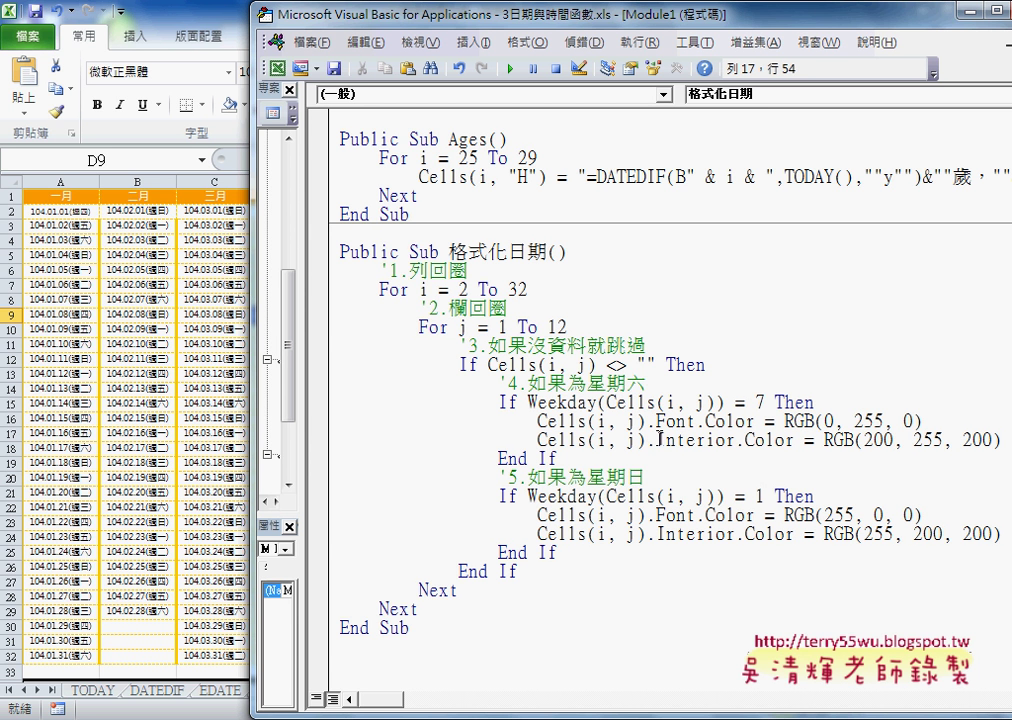
{"action": "double_click", "coordinate": [733, 436]}
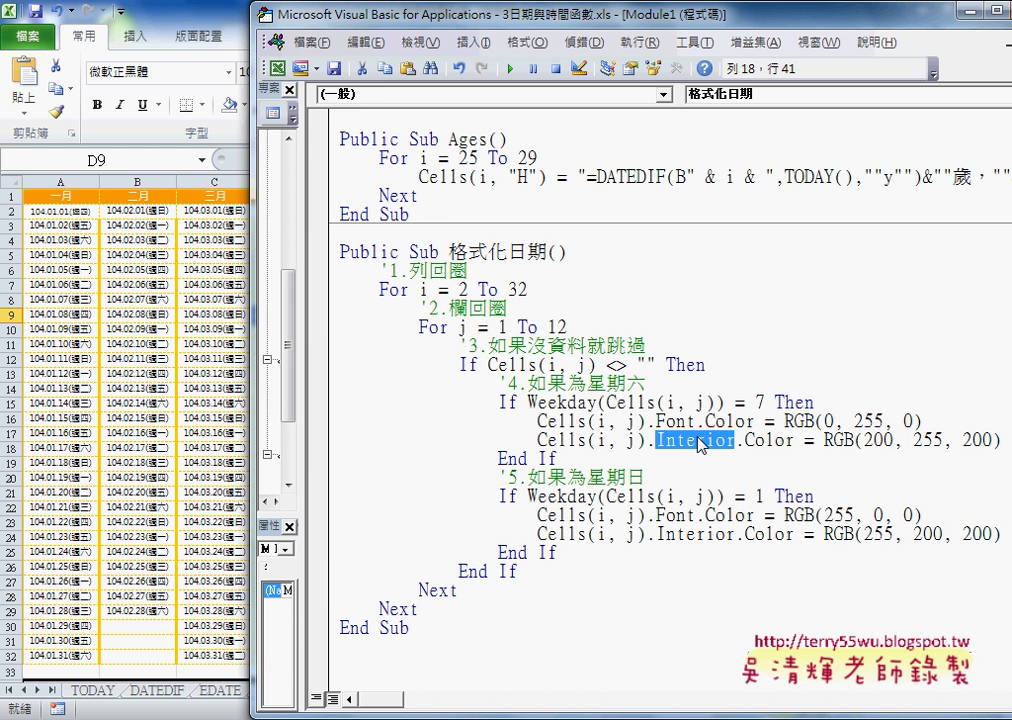
Highlight RGB(200, 255, 200) on line 18, then its green 255 and red 200 components.
{"action": "left_click", "coordinate": [924, 441]}
{"action": "left_click_drag", "start_coordinate": [862, 440], "coordinate": [992, 440]}
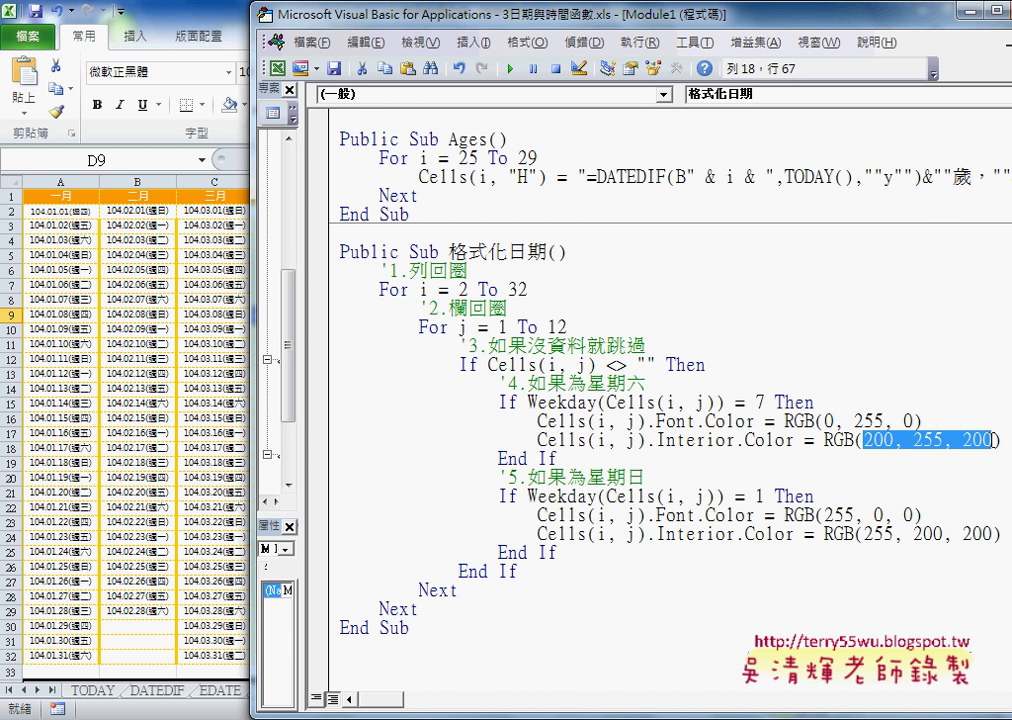
{"action": "left_click", "coordinate": [925, 440]}
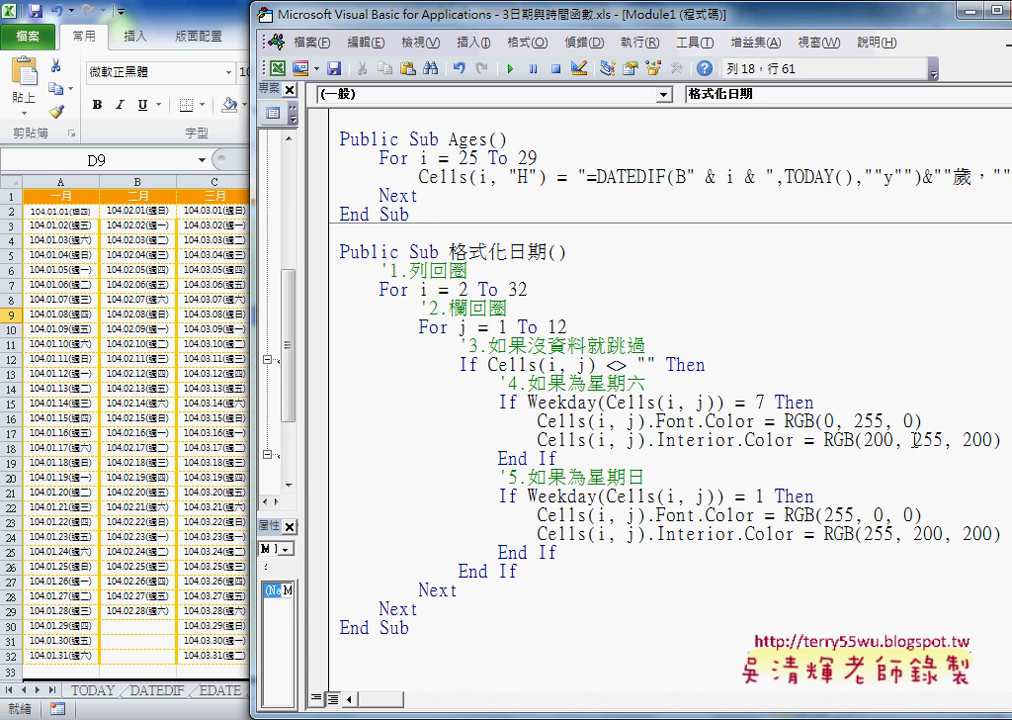
{"action": "left_click_drag", "start_coordinate": [912, 440], "coordinate": [942, 440]}
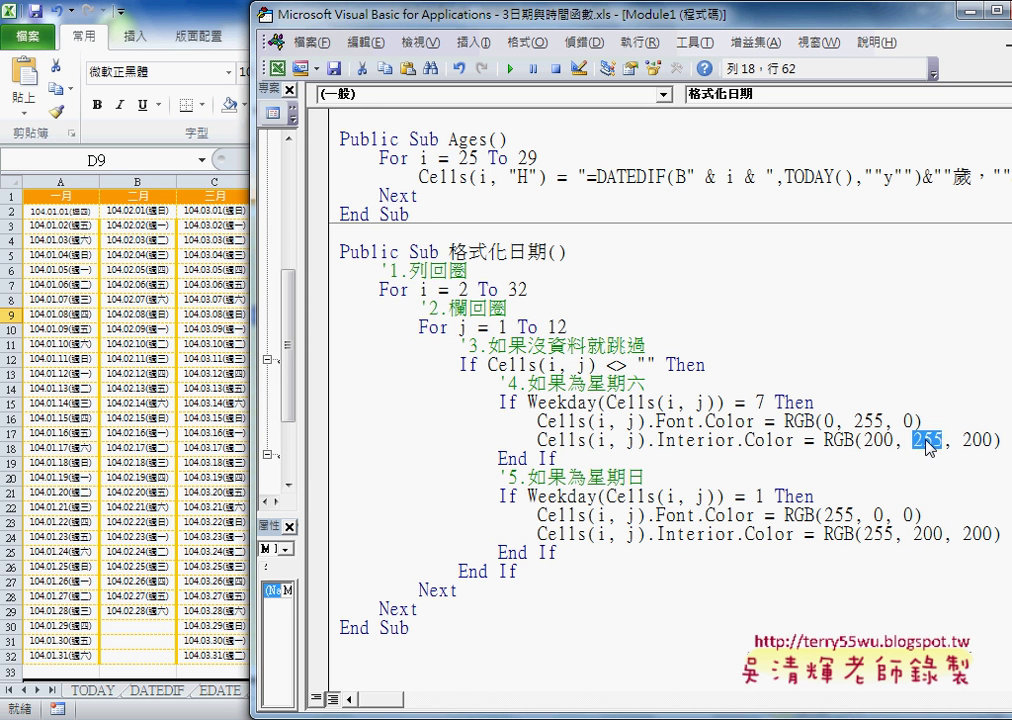
{"action": "key", "text": "Left"}
{"action": "key", "text": "Left"}
{"action": "key", "text": "Left"}
{"action": "key", "text": "shift+Right"}
{"action": "key", "text": "shift+Right"}
{"action": "key", "text": "shift+Right"}
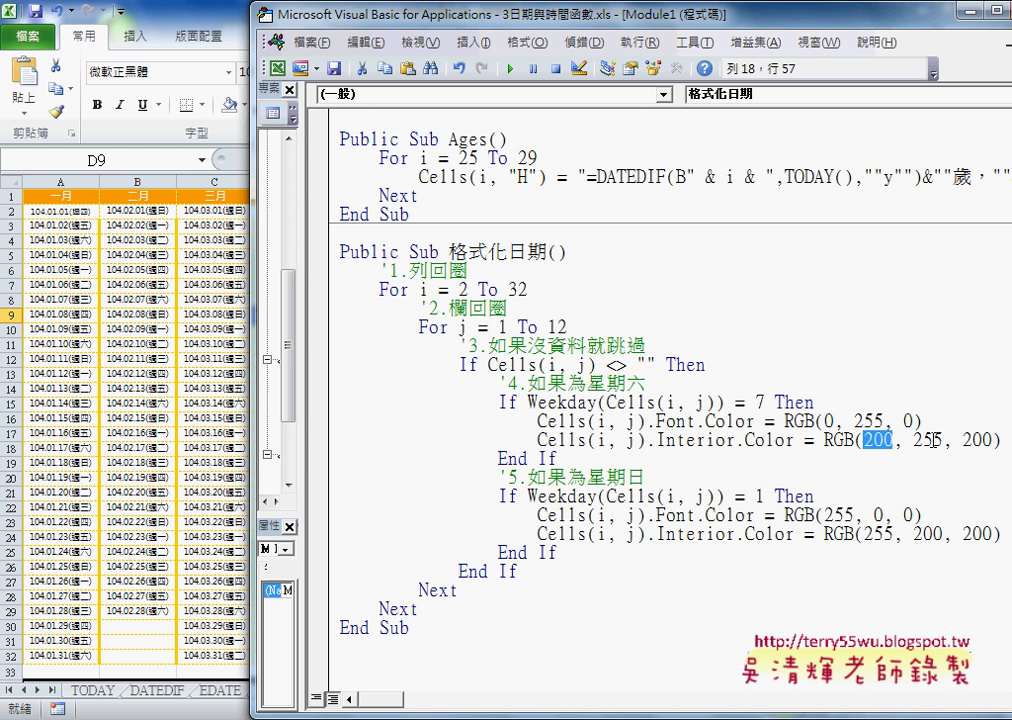
Alternate highlighting the red and blue 200 values, then green 255, and return to Excel.
{"action": "left_click_drag", "start_coordinate": [960, 440], "coordinate": [994, 440]}
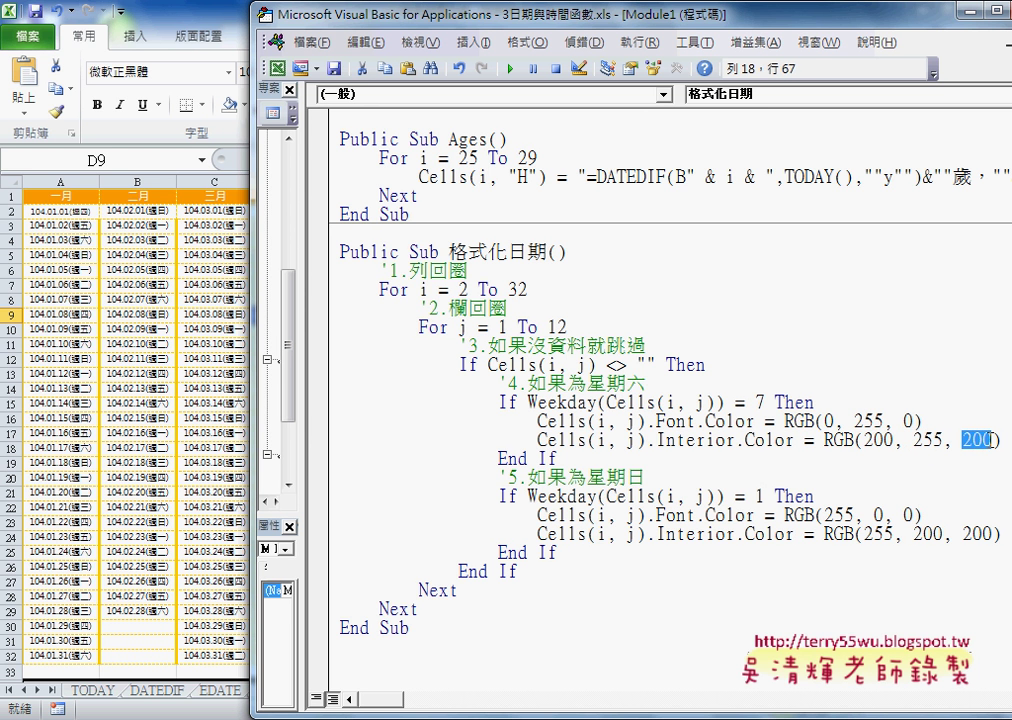
{"action": "left_click_drag", "start_coordinate": [863, 440], "coordinate": [893, 440]}
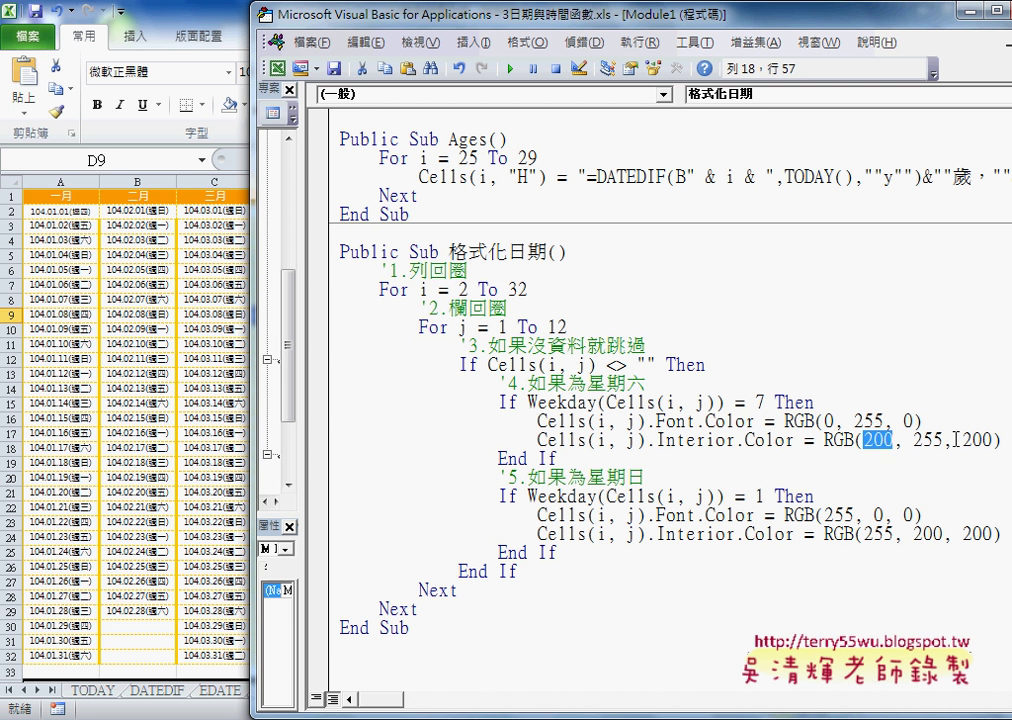
{"action": "left_click_drag", "start_coordinate": [962, 440], "coordinate": [993, 440]}
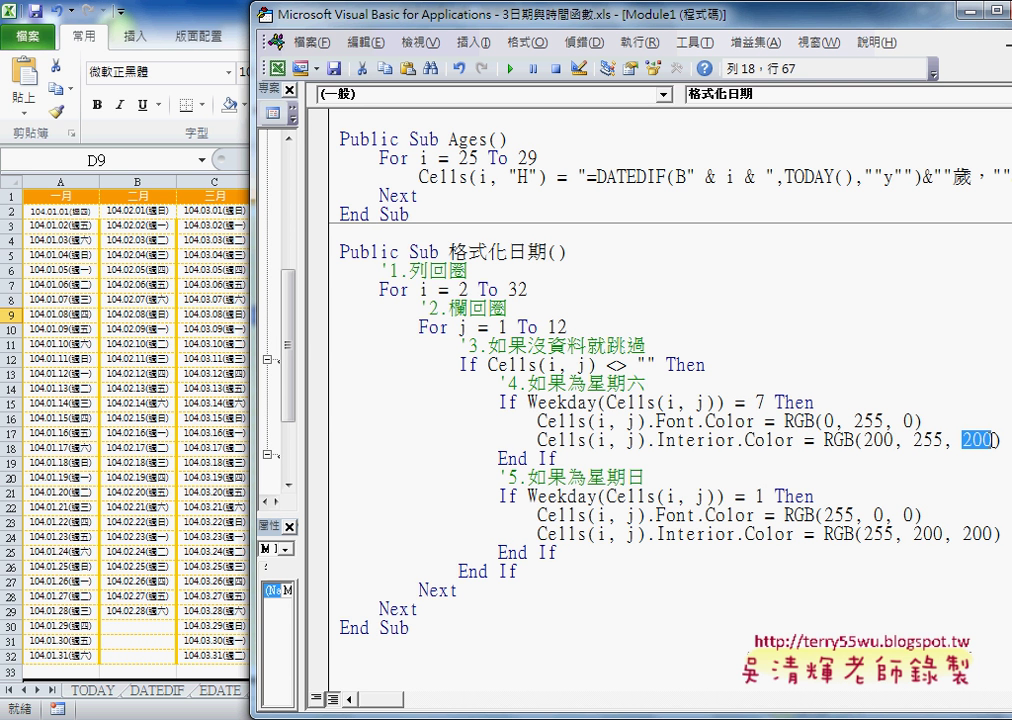
{"action": "left_click_drag", "start_coordinate": [863, 440], "coordinate": [893, 440]}
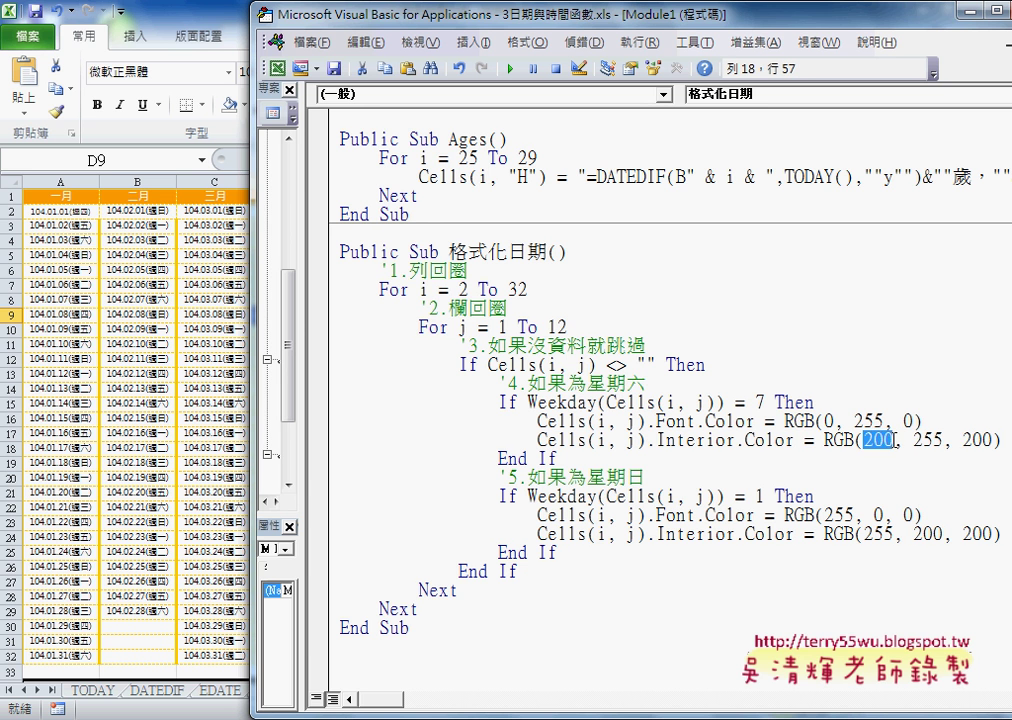
{"action": "left_click_drag", "start_coordinate": [962, 440], "coordinate": [993, 440]}
{"action": "left_click", "coordinate": [919, 440]}
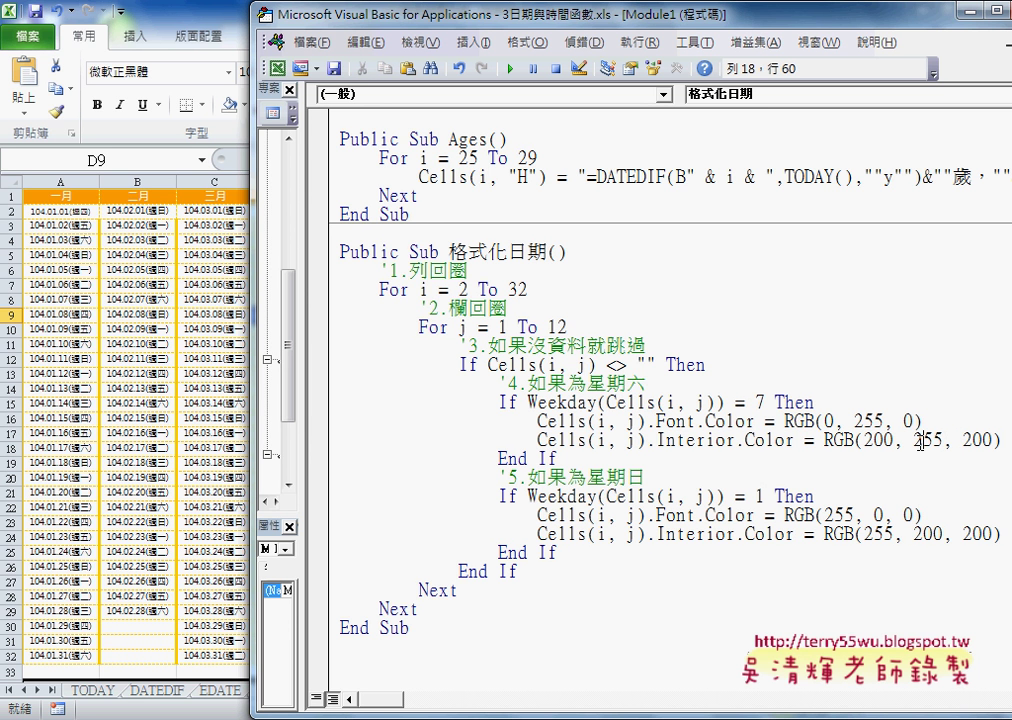
{"action": "left_click_drag", "start_coordinate": [912, 440], "coordinate": [942, 440]}
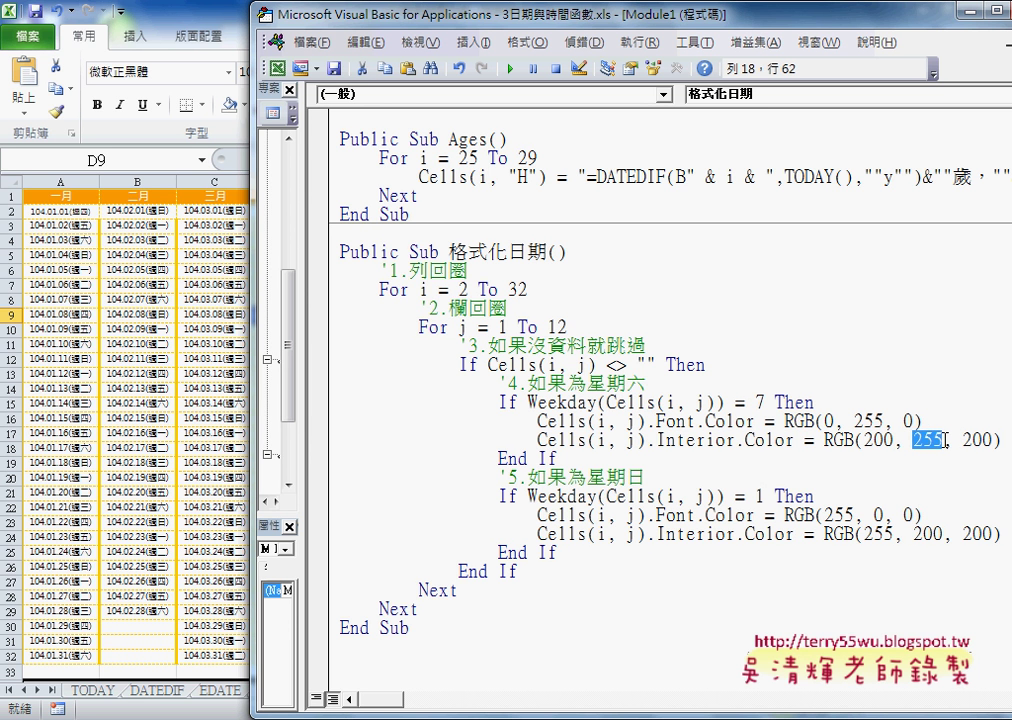
{"action": "left_click", "coordinate": [943, 440]}
{"action": "left_click", "coordinate": [985, 440]}
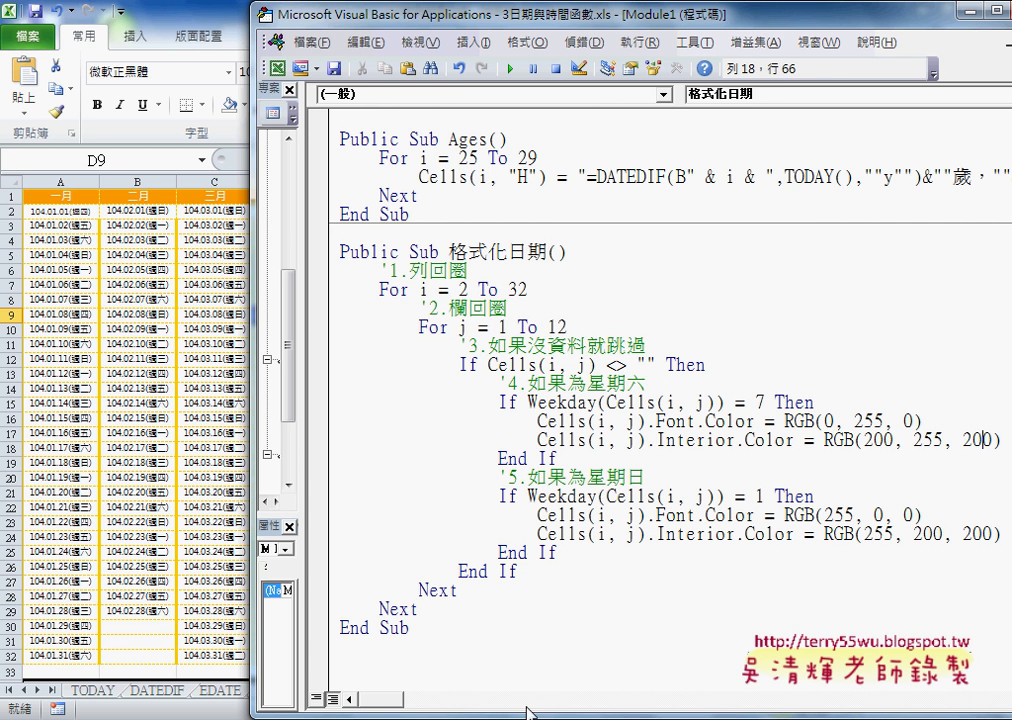
{"action": "left_click", "coordinate": [204, 15]}
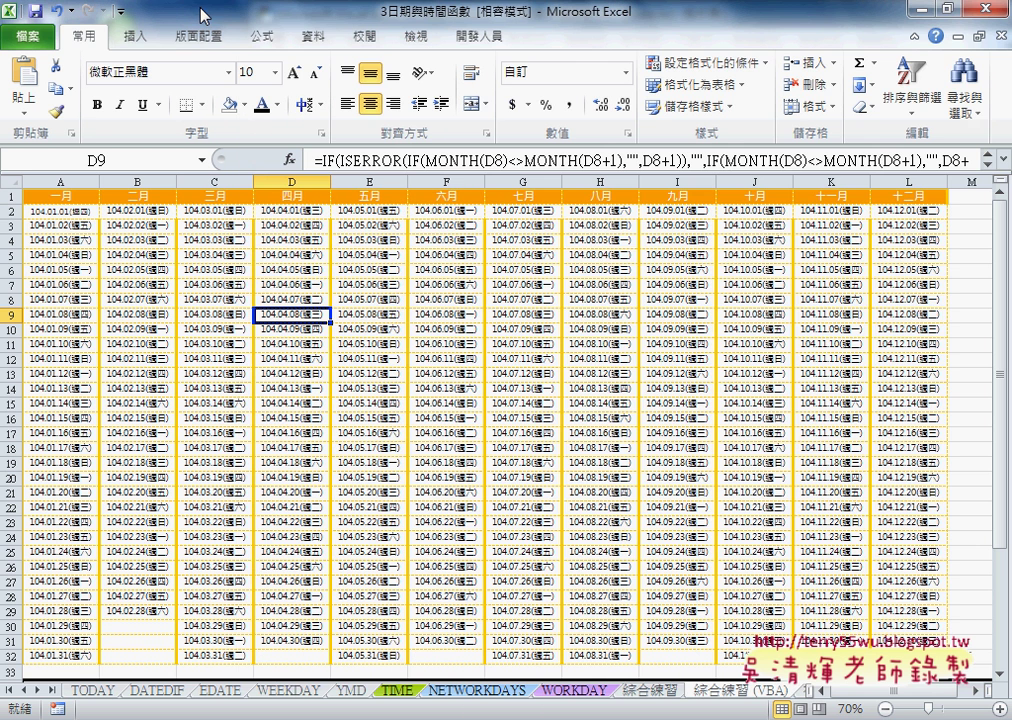
{"action": "left_click", "coordinate": [246, 106]}
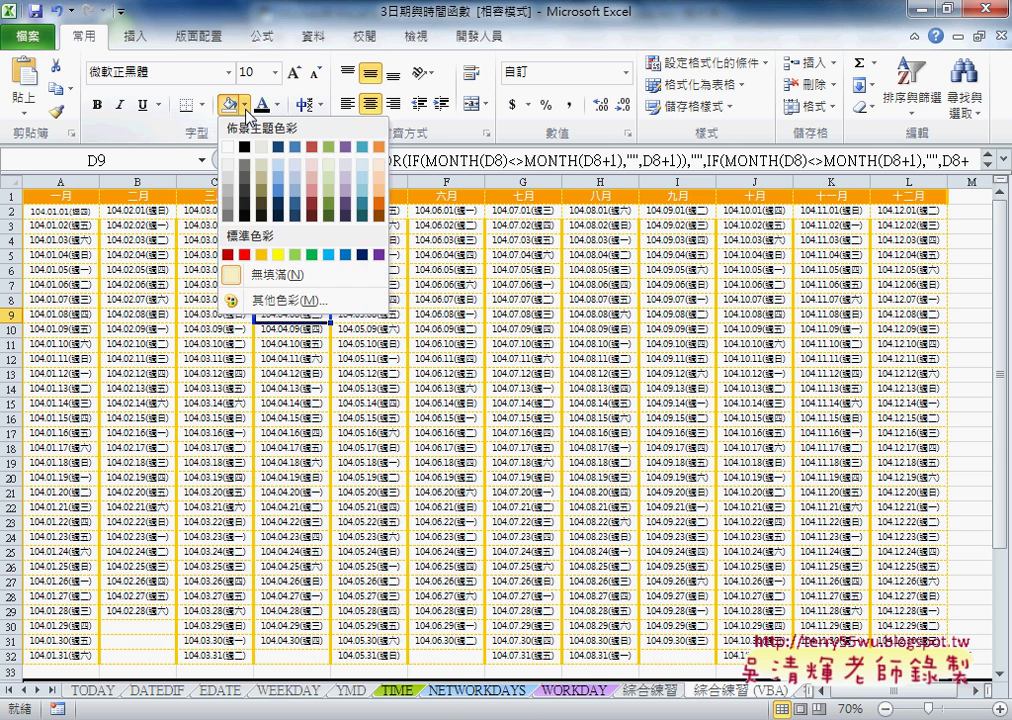
{"action": "left_click", "coordinate": [252, 299]}
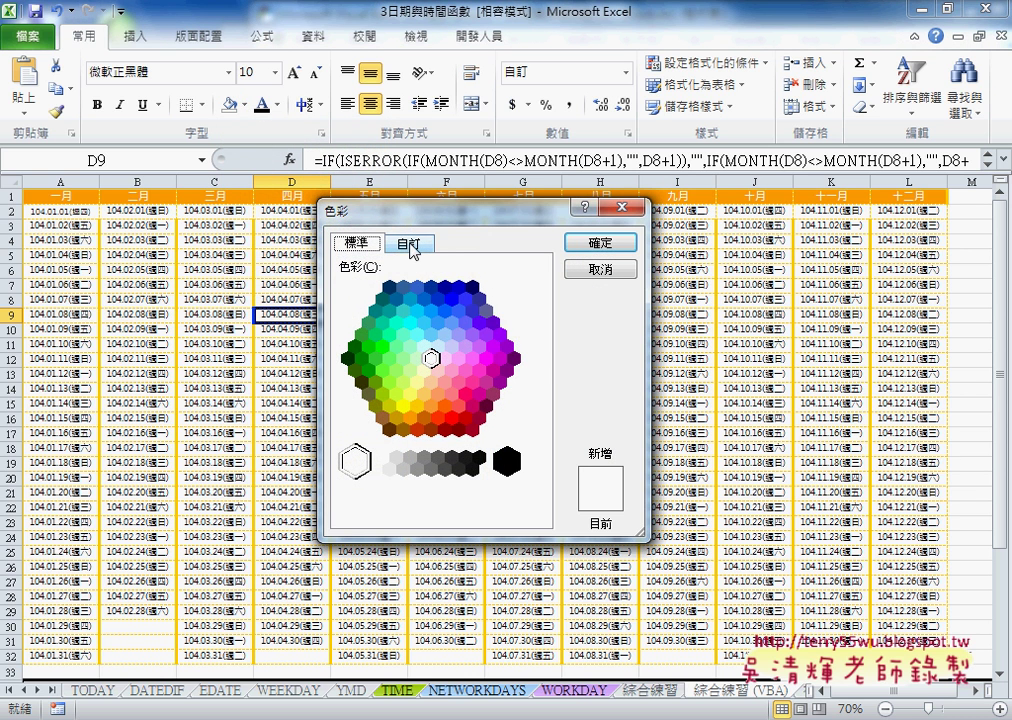
{"action": "left_click", "coordinate": [417, 358]}
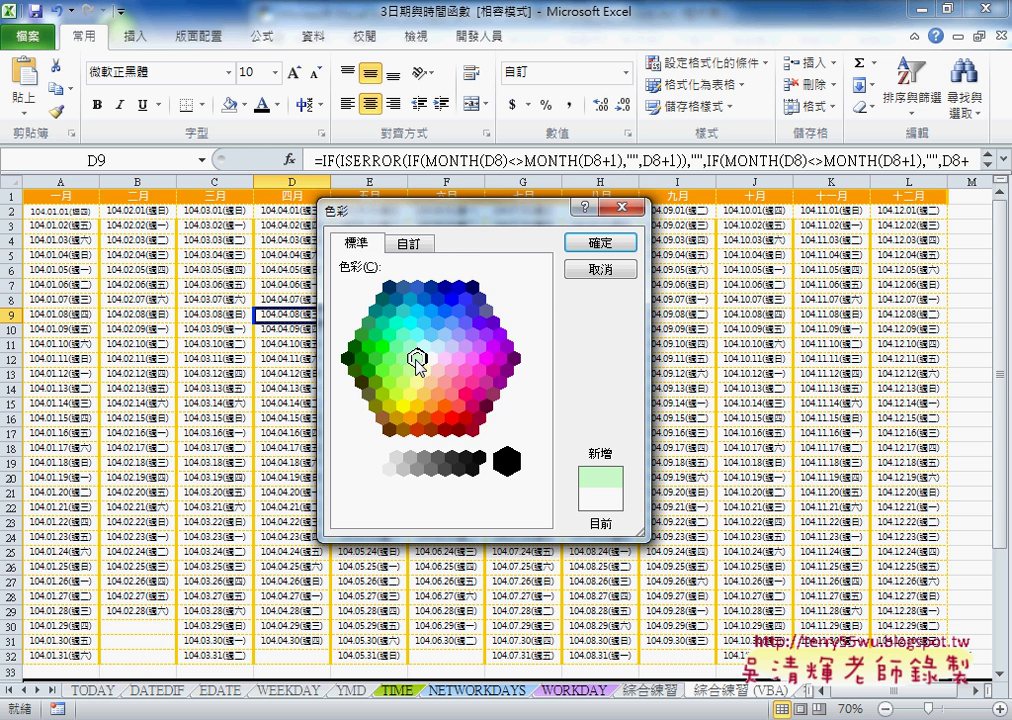
{"action": "left_click", "coordinate": [414, 245]}
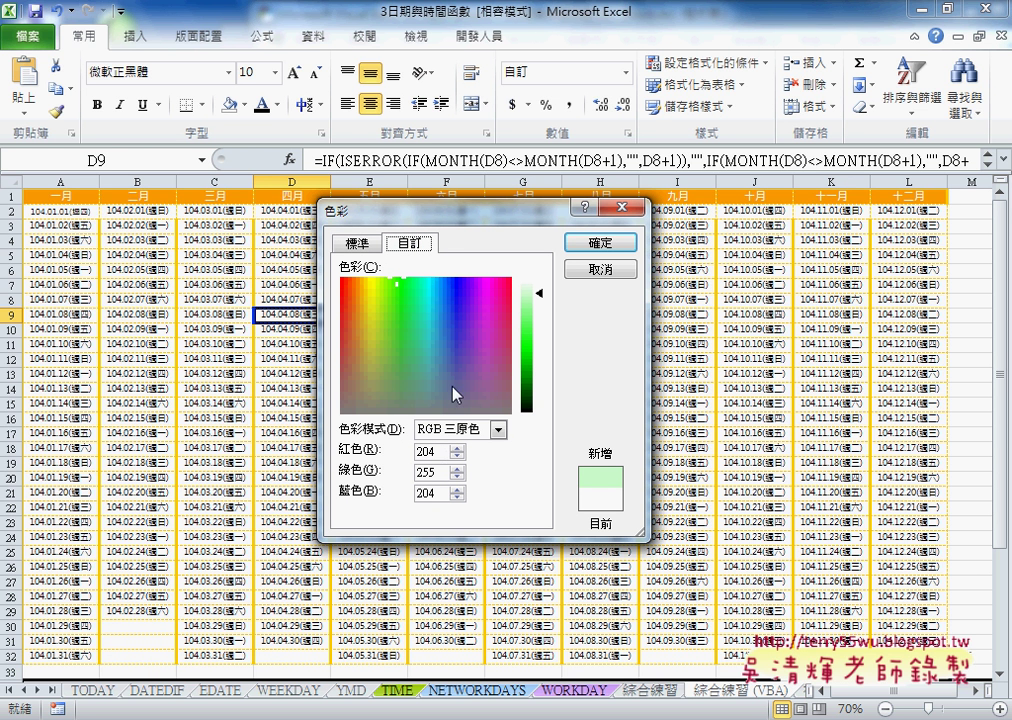
{"action": "double_click", "coordinate": [434, 456]}
{"action": "mouse_move", "coordinate": [437, 473]}
{"action": "left_mouse_down"}
{"action": "mouse_move", "coordinate": [418, 473]}
{"action": "mouse_move", "coordinate": [415, 494]}
{"action": "left_mouse_up"}
{"action": "left_click_drag", "start_coordinate": [437, 451], "coordinate": [418, 451]}
{"action": "type", "text": "200"}
{"action": "key", "text": "BackSpace"}
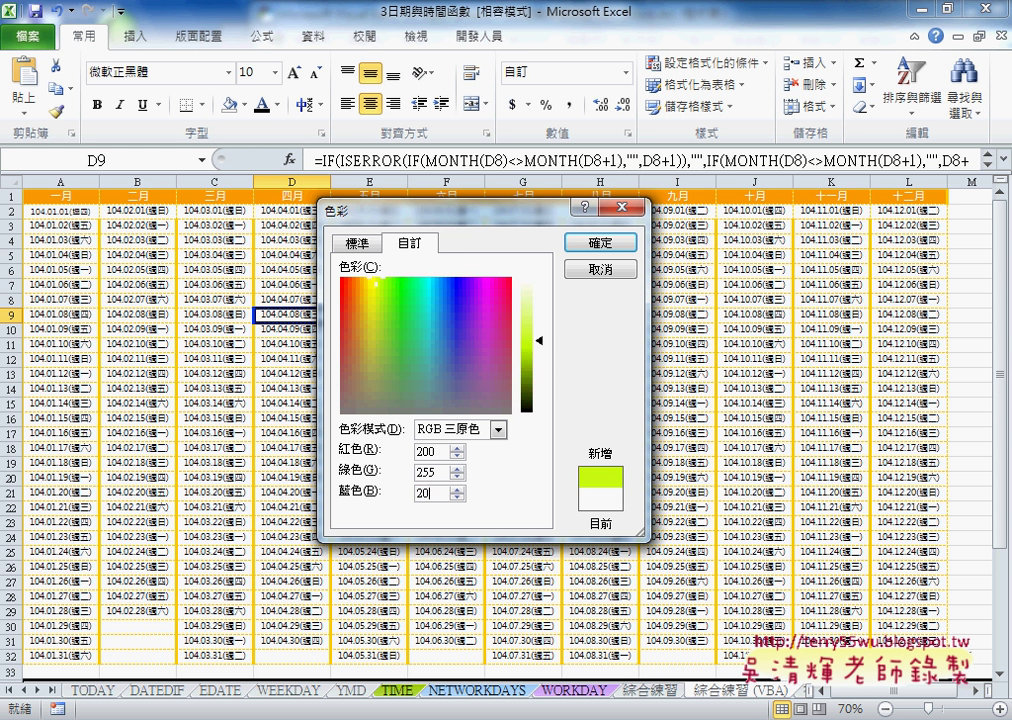
{"action": "type", "text": "0"}
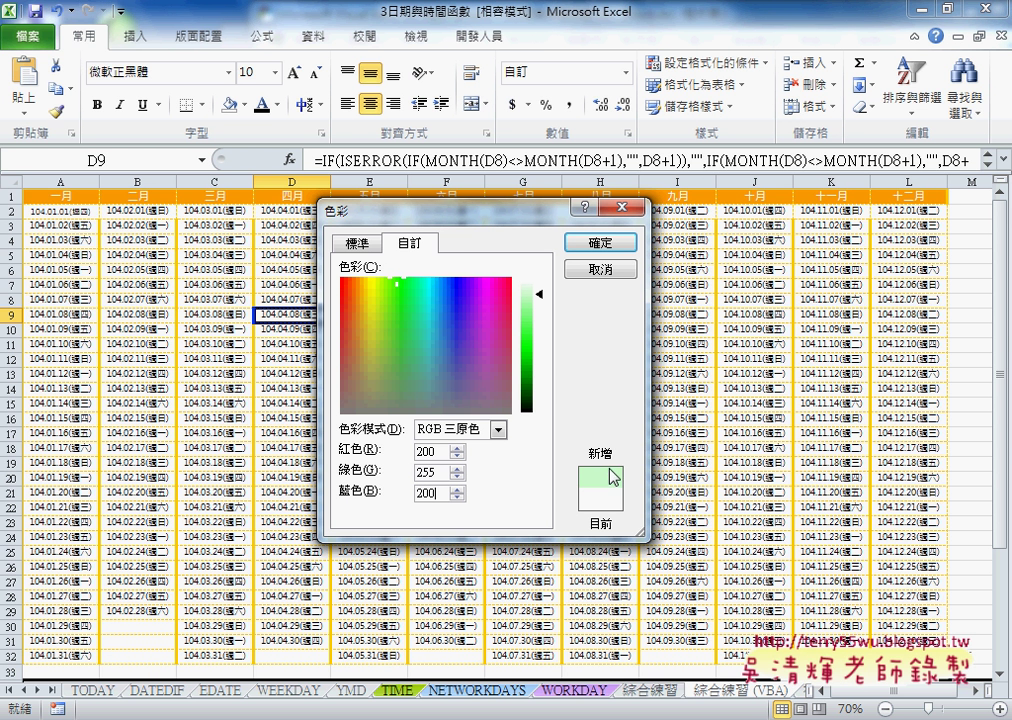
{"action": "double_click", "coordinate": [433, 452]}
{"action": "type", "text": "255"}
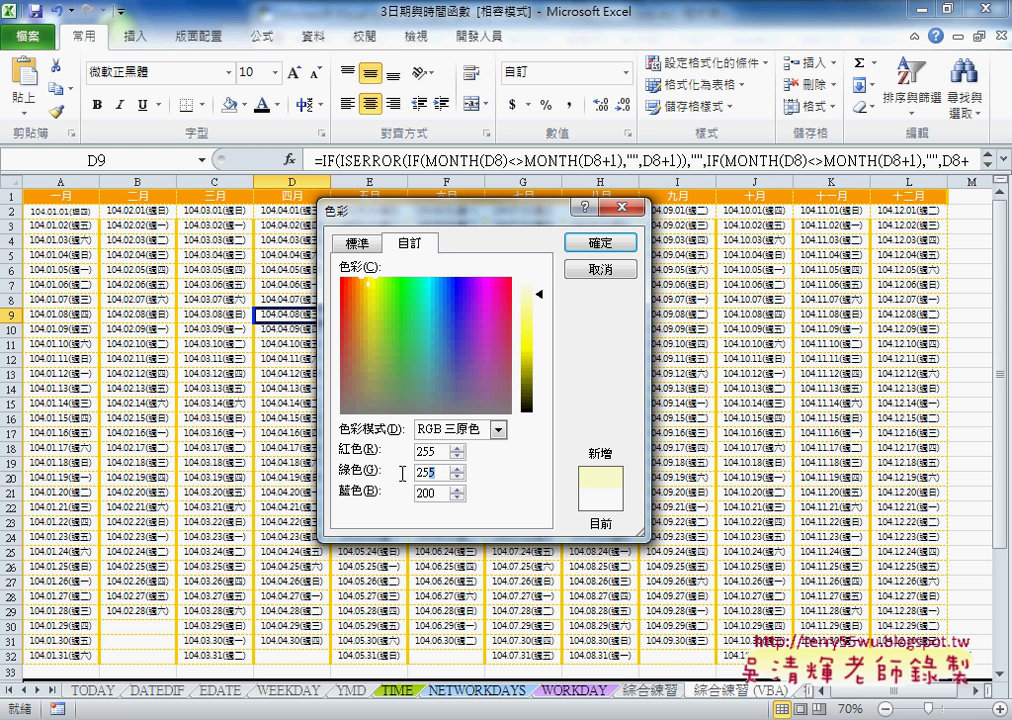
{"action": "double_click", "coordinate": [420, 472]}
{"action": "type", "text": "200"}
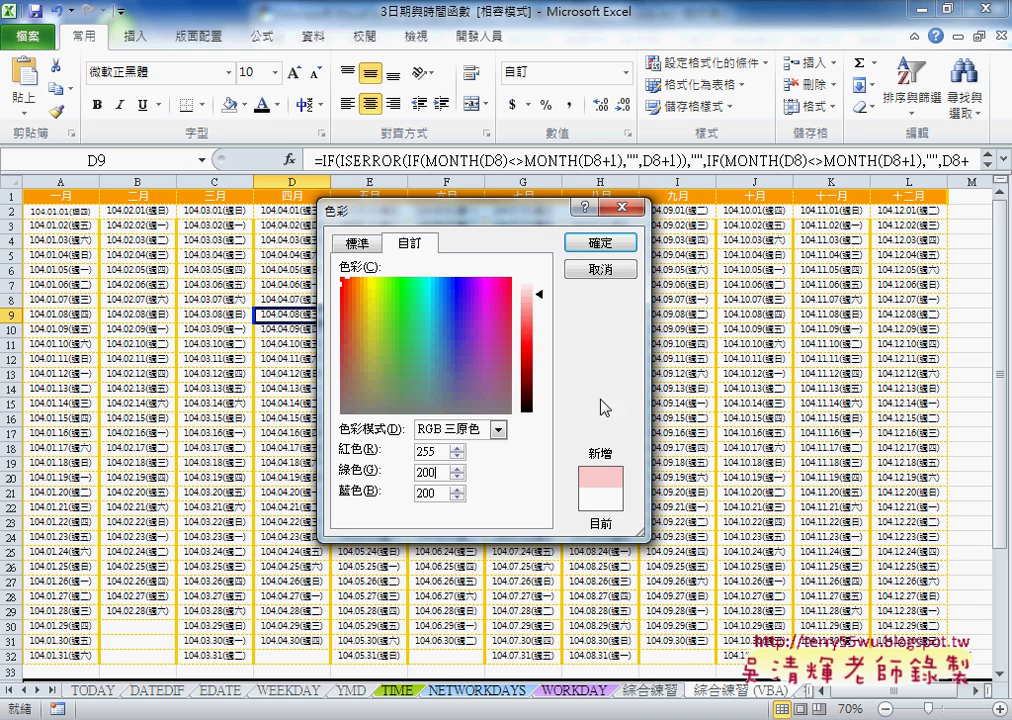
{"action": "left_click", "coordinate": [604, 270]}
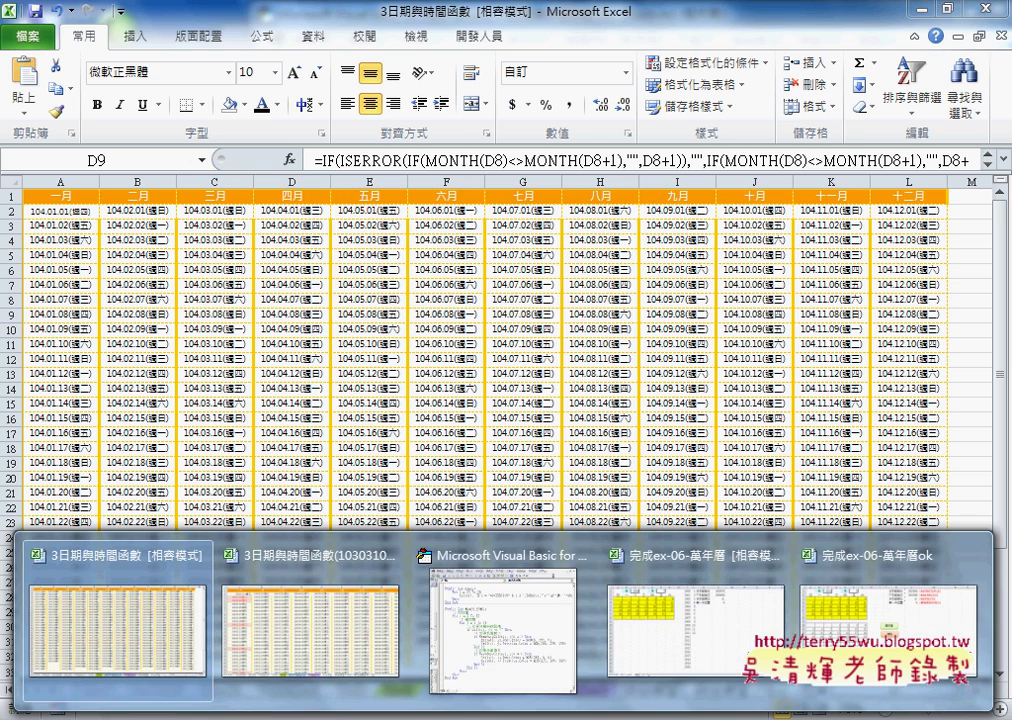
In the Sunday background line, highlight Interior and the red 255 of RGB(255, 200, 200).
{"action": "left_click", "coordinate": [486, 639]}
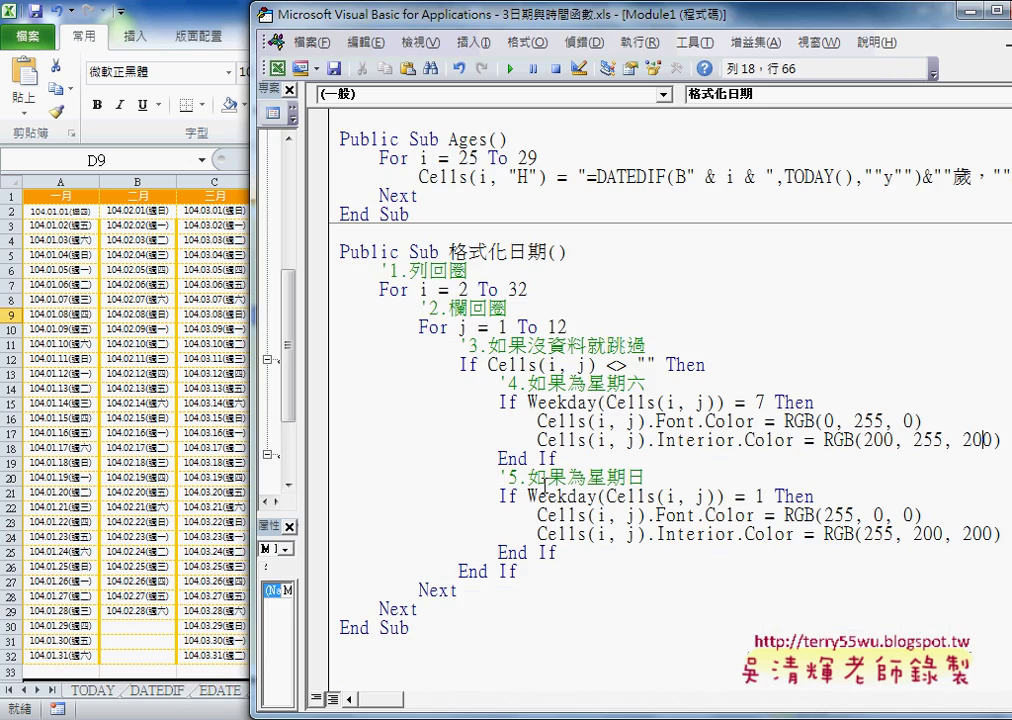
{"action": "left_click", "coordinate": [577, 421]}
{"action": "left_click", "coordinate": [578, 420]}
{"action": "left_click_drag", "start_coordinate": [493, 20], "coordinate": [434, 20]}
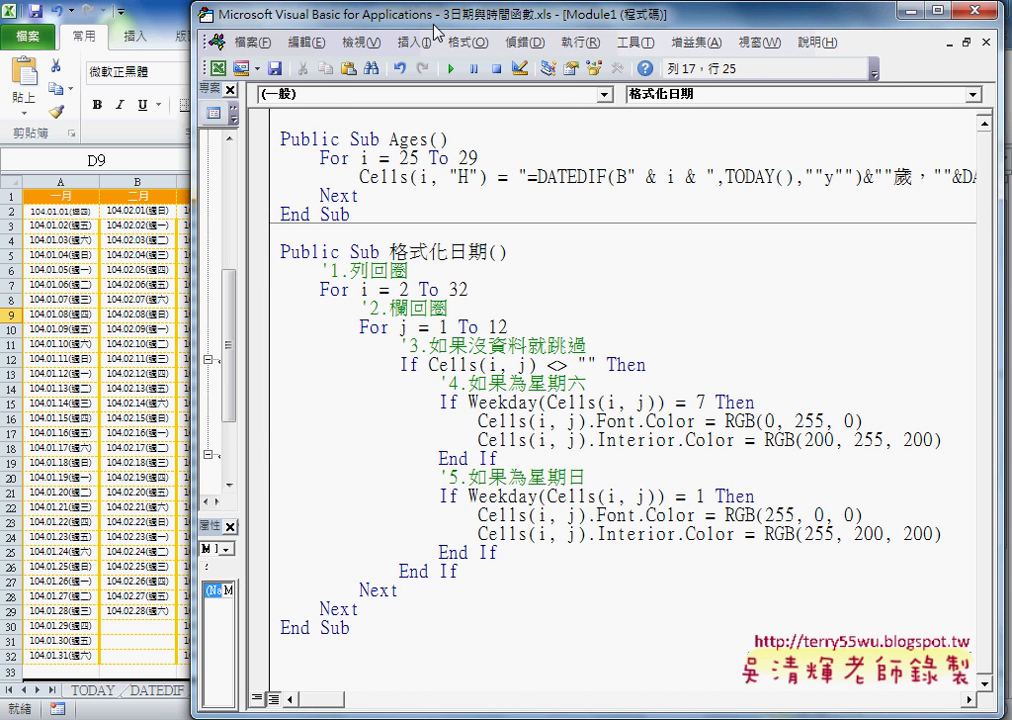
{"action": "left_click", "coordinate": [543, 429]}
{"action": "left_click_drag", "start_coordinate": [597, 534], "coordinate": [735, 535]}
{"action": "mouse_move", "coordinate": [834, 537]}
{"action": "left_mouse_down"}
{"action": "mouse_move", "coordinate": [803, 537]}
{"action": "mouse_move", "coordinate": [932, 533]}
{"action": "left_mouse_up"}
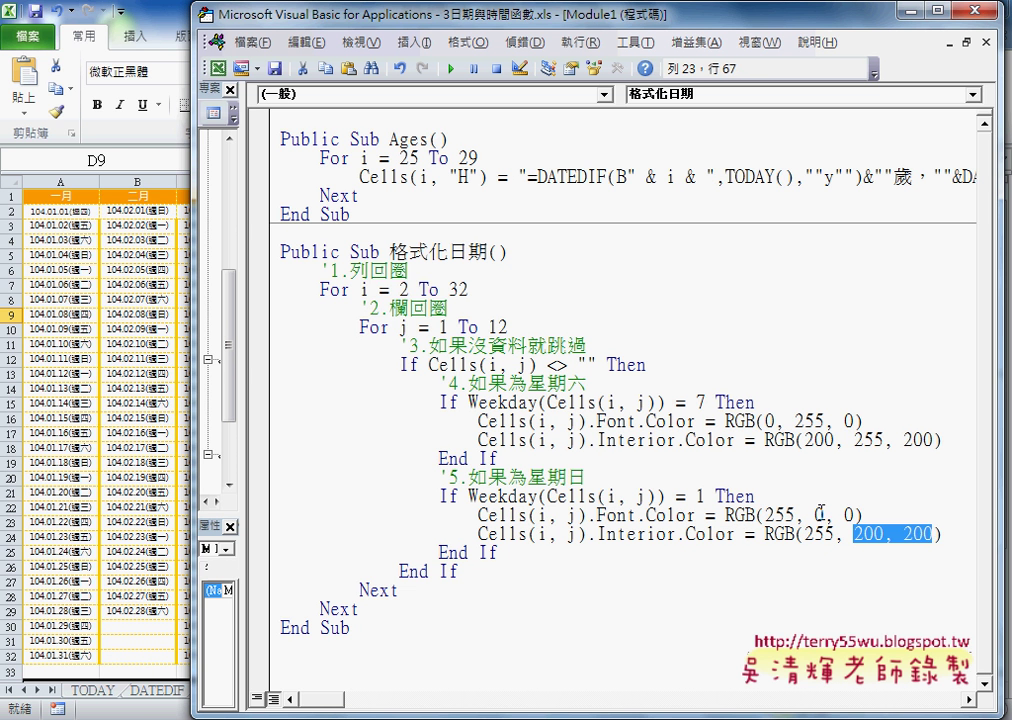
{"action": "left_click_drag", "start_coordinate": [486, 18], "coordinate": [516, 18]}
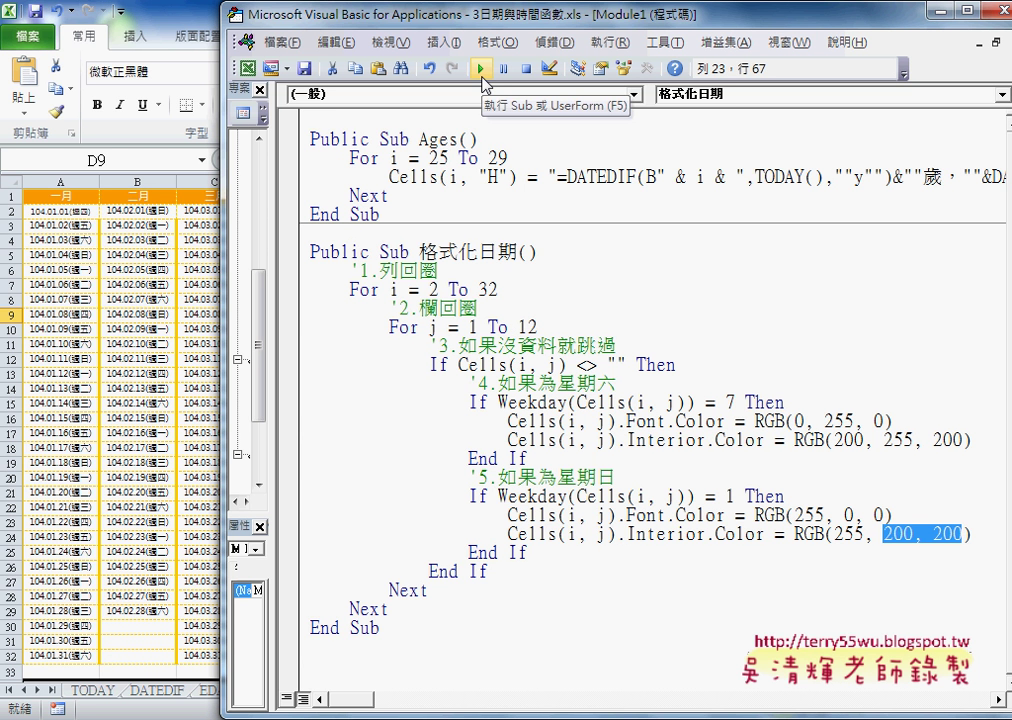
Run 格式化日期, check the weekend colours in Excel, and select the calendar range A2:L32.
{"action": "left_click", "coordinate": [481, 72]}
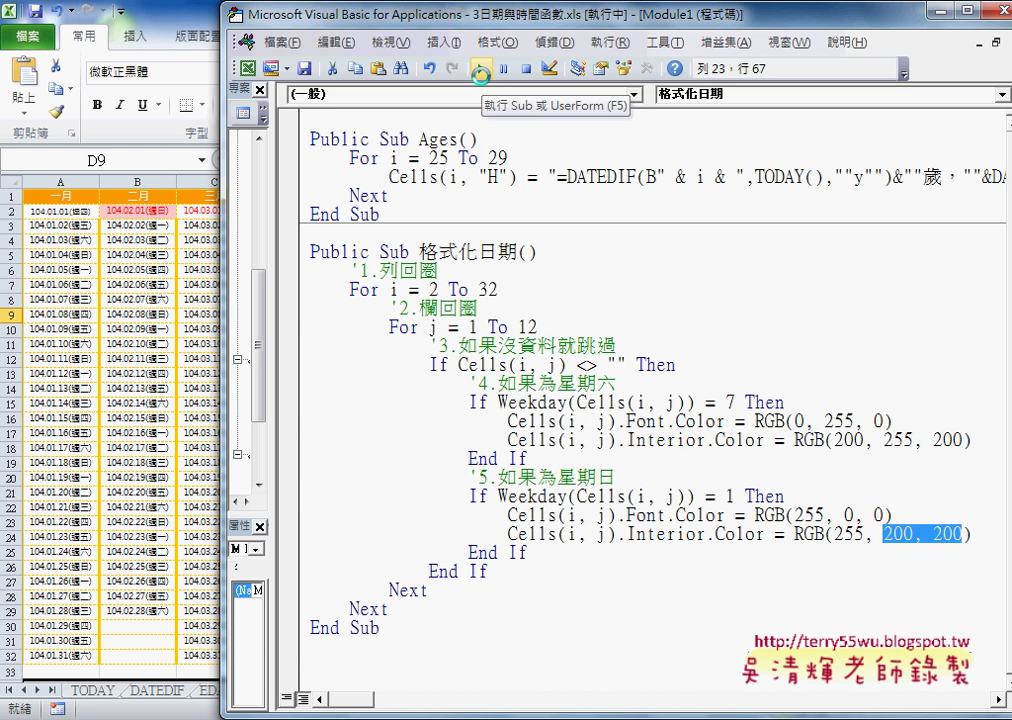
{"action": "left_click", "coordinate": [138, 358]}
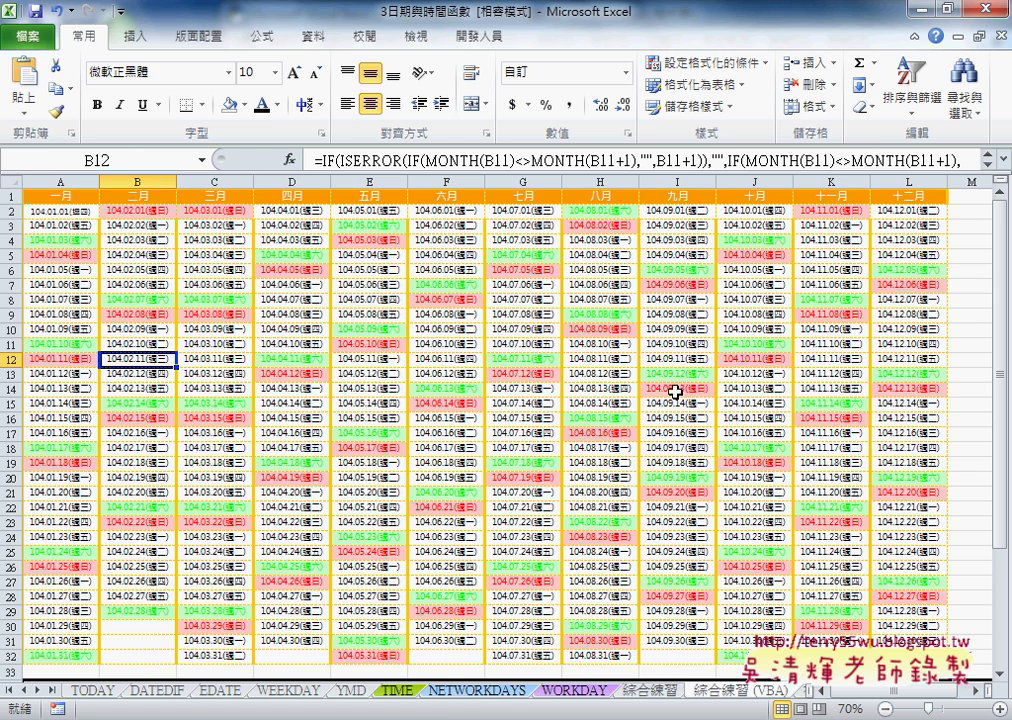
{"action": "left_click", "coordinate": [80, 214]}
{"action": "left_click_drag", "start_coordinate": [80, 214], "coordinate": [905, 655]}
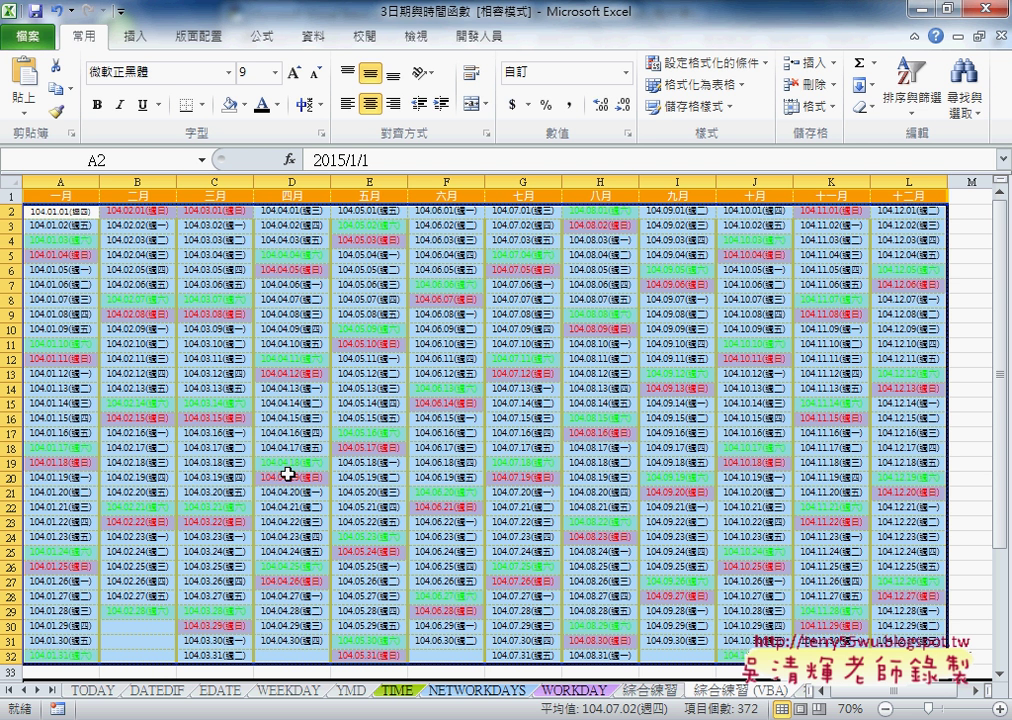
Give the selected dates No Fill and Automatic font colour, then return to the VBA editor.
{"action": "left_click", "coordinate": [863, 107]}
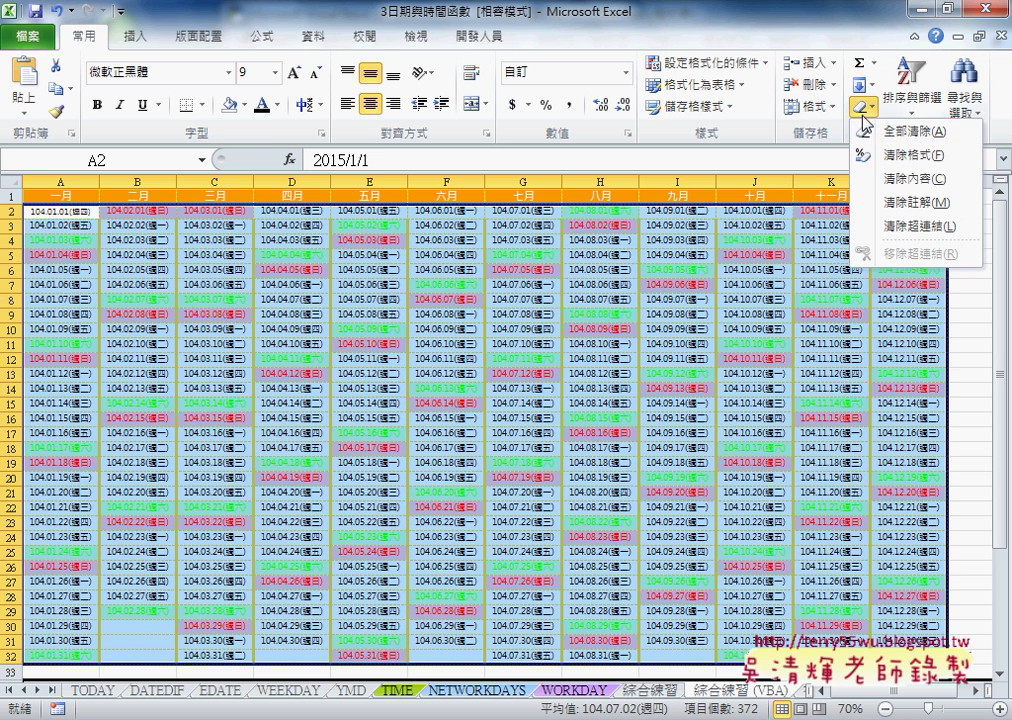
{"action": "left_click", "coordinate": [250, 12]}
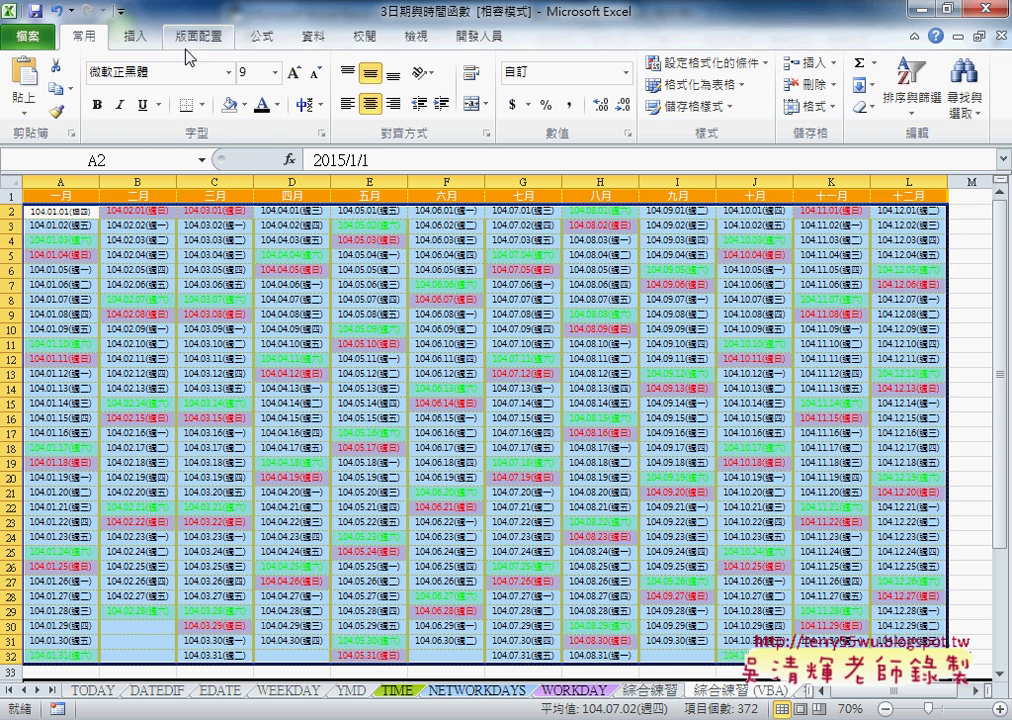
{"action": "left_click", "coordinate": [245, 106]}
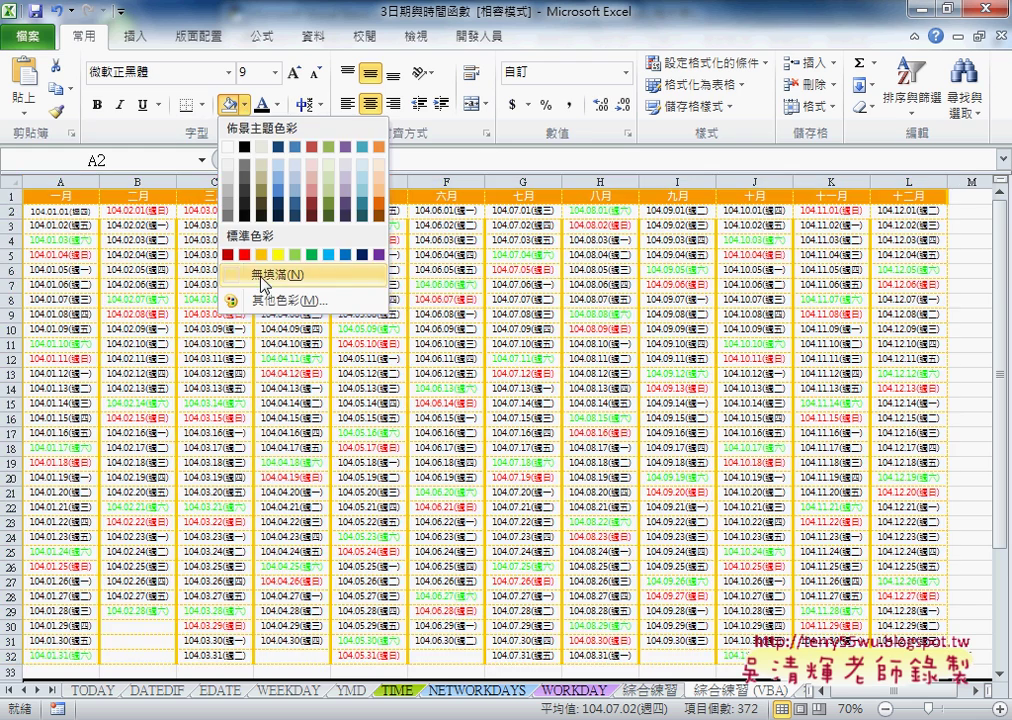
{"action": "left_click", "coordinate": [263, 274]}
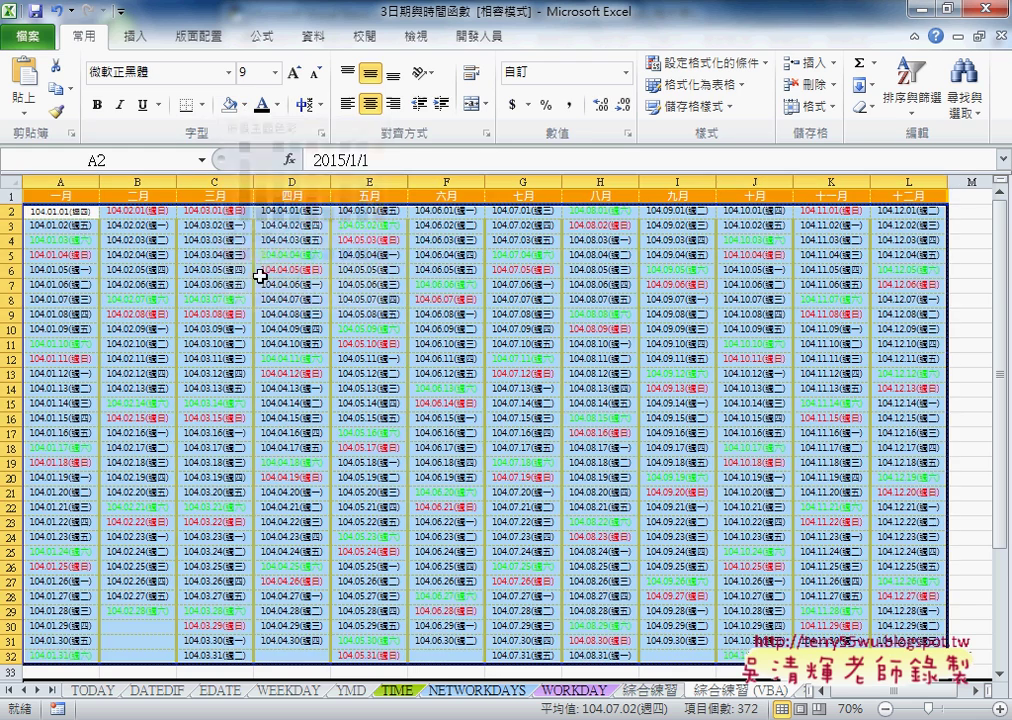
{"action": "left_click", "coordinate": [276, 104]}
{"action": "left_click", "coordinate": [298, 130]}
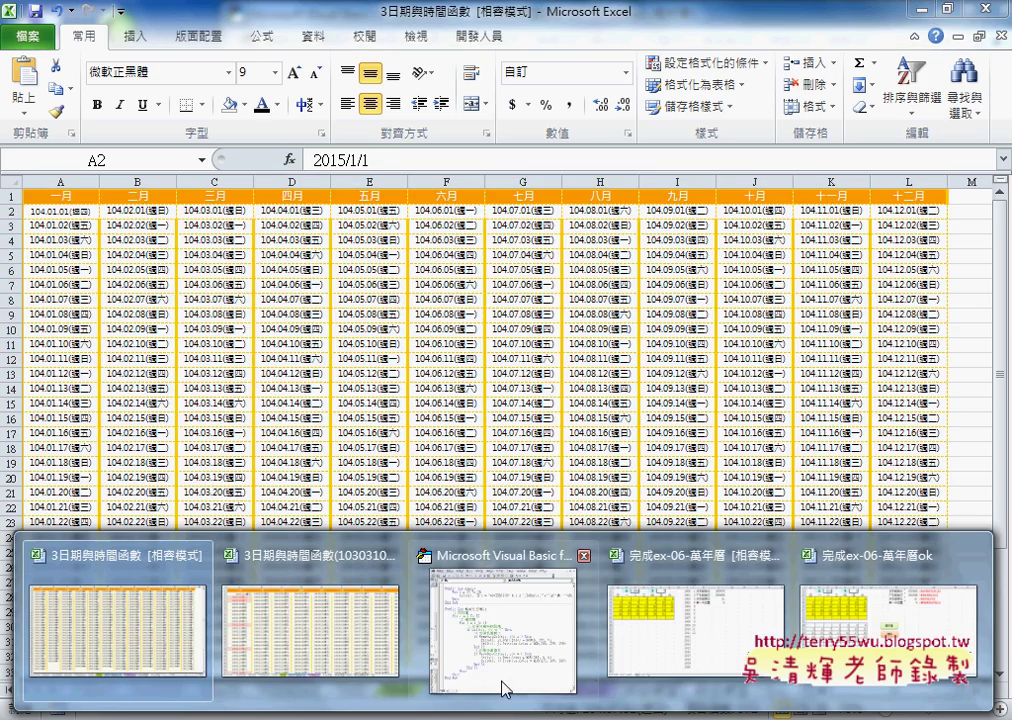
{"action": "left_click", "coordinate": [533, 637]}
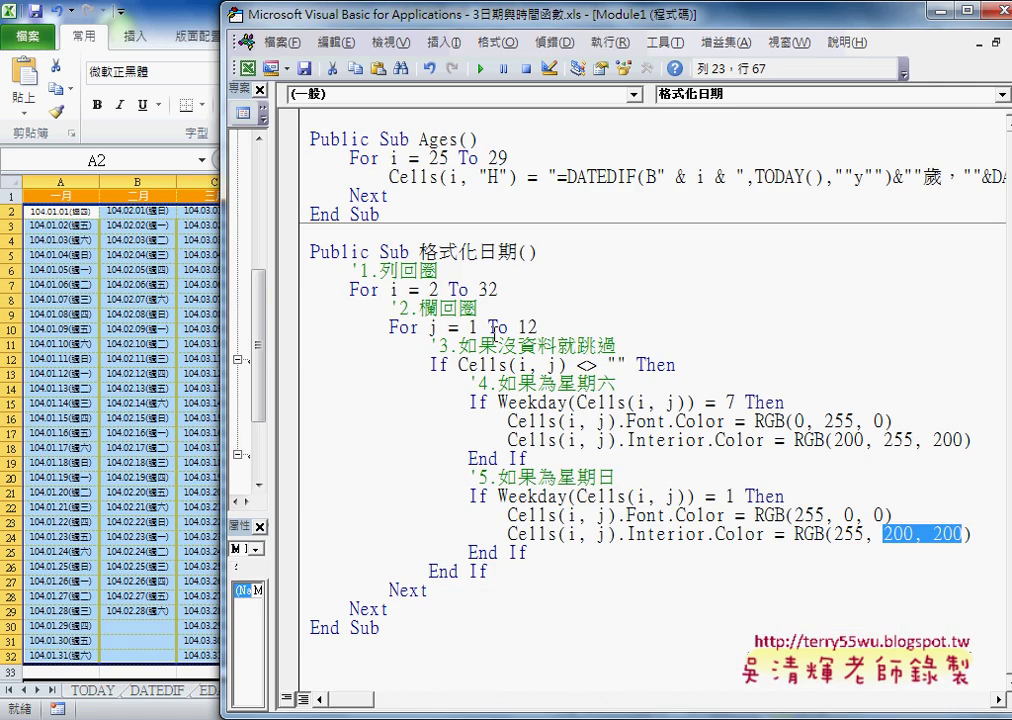
Move For j = 1 To 12 above For i = 2 To 32, making the column loop outer.
{"action": "left_click", "coordinate": [443, 288]}
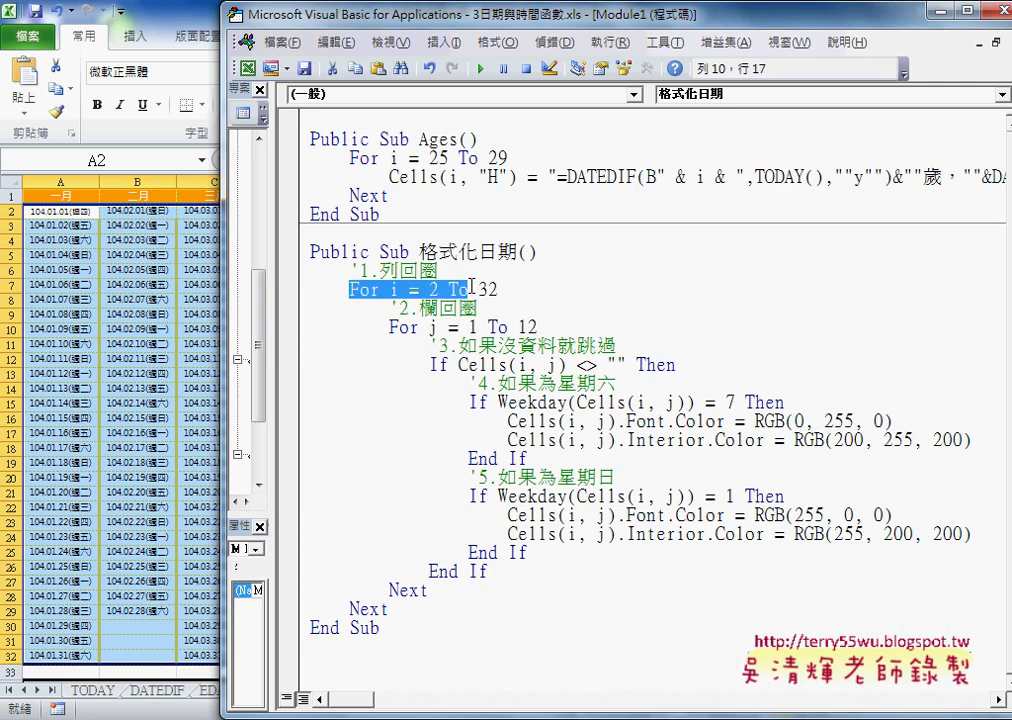
{"action": "left_click_drag", "start_coordinate": [350, 289], "coordinate": [490, 289]}
{"action": "left_click", "coordinate": [551, 325]}
{"action": "key", "text": "shift+Home"}
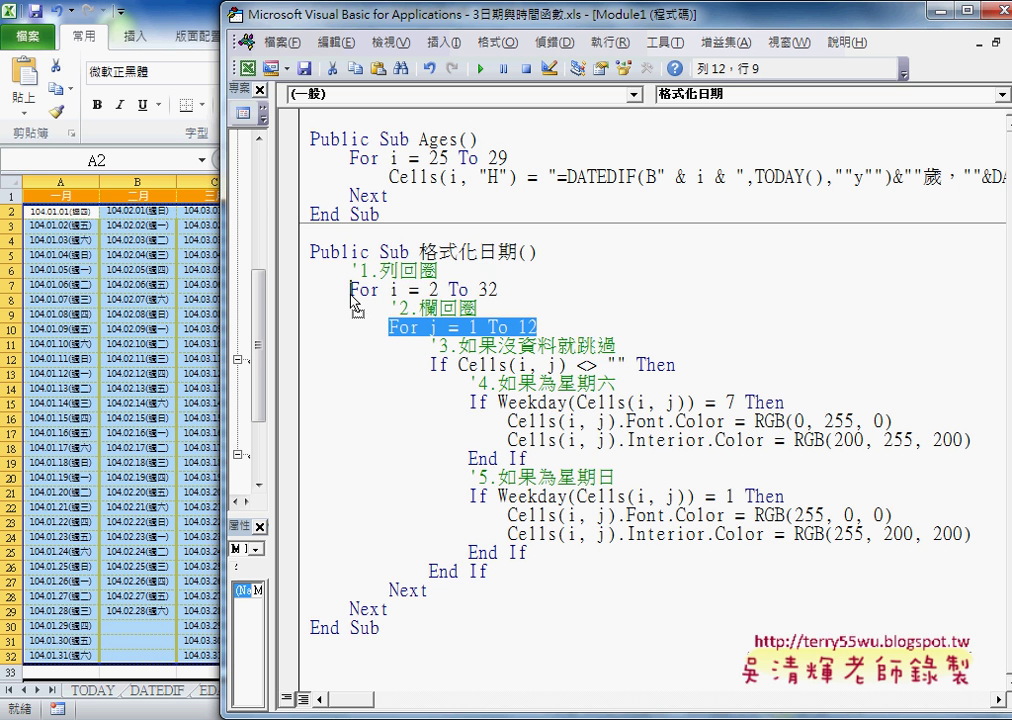
{"action": "left_click_drag", "start_coordinate": [389, 326], "coordinate": [350, 289]}
{"action": "left_click_drag", "start_coordinate": [497, 289], "coordinate": [646, 289]}
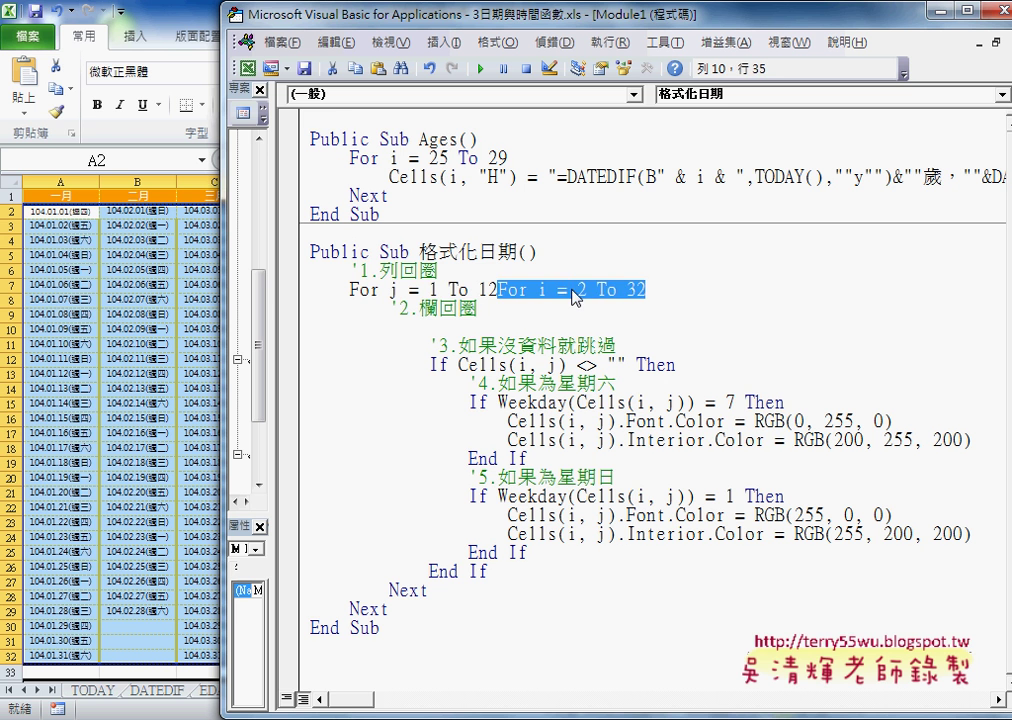
{"action": "mouse_move", "coordinate": [570, 289]}
{"action": "left_mouse_down"}
{"action": "mouse_move", "coordinate": [478, 337]}
{"action": "mouse_move", "coordinate": [535, 327]}
{"action": "left_mouse_up"}
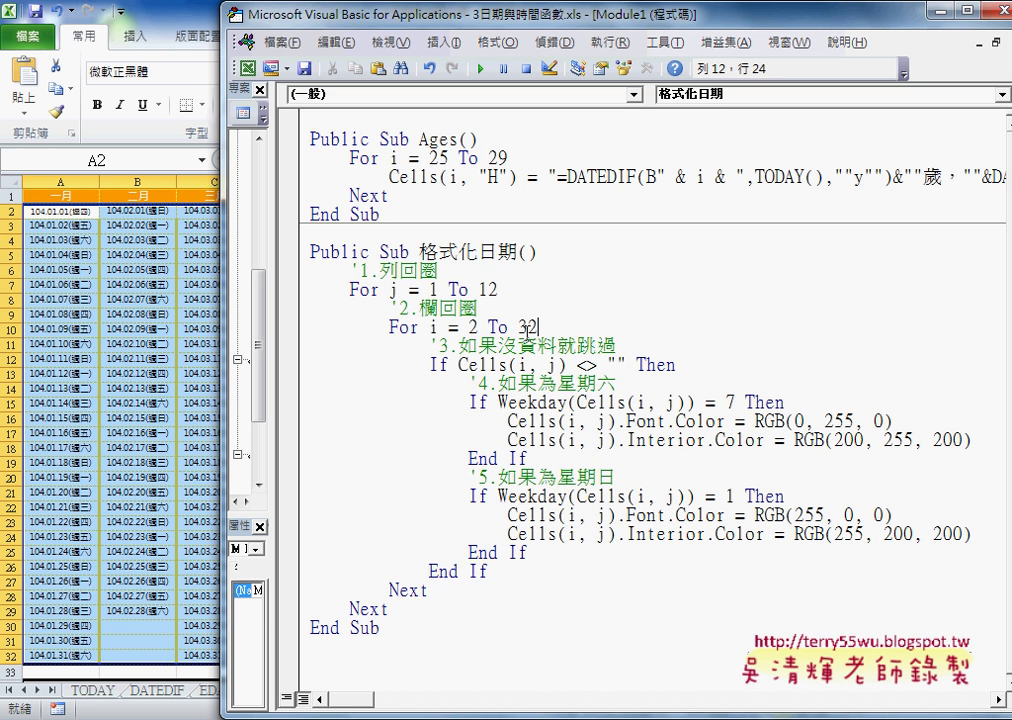
{"action": "left_click", "coordinate": [389, 289]}
Step through the macro with F8, watching column A's weekend dates get coloured first.
{"action": "left_click", "coordinate": [499, 344]}
{"action": "key", "text": "F8"}
{"action": "key", "text": "F8"}
{"action": "key", "text": "F8"}
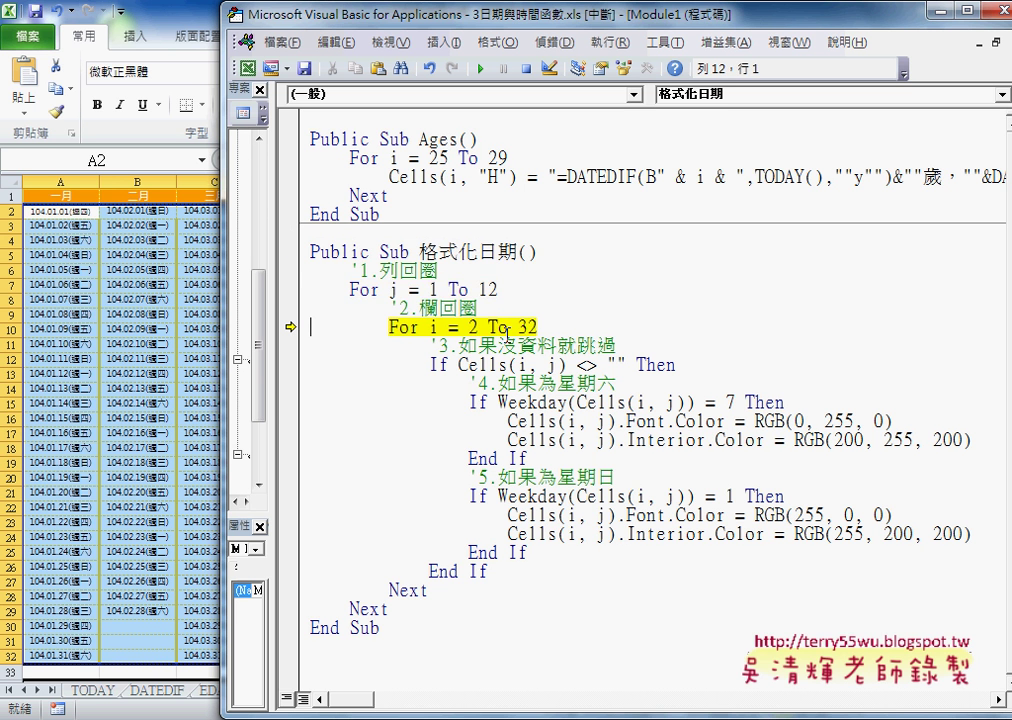
{"action": "left_click_drag", "start_coordinate": [510, 18], "coordinate": [675, 141]}
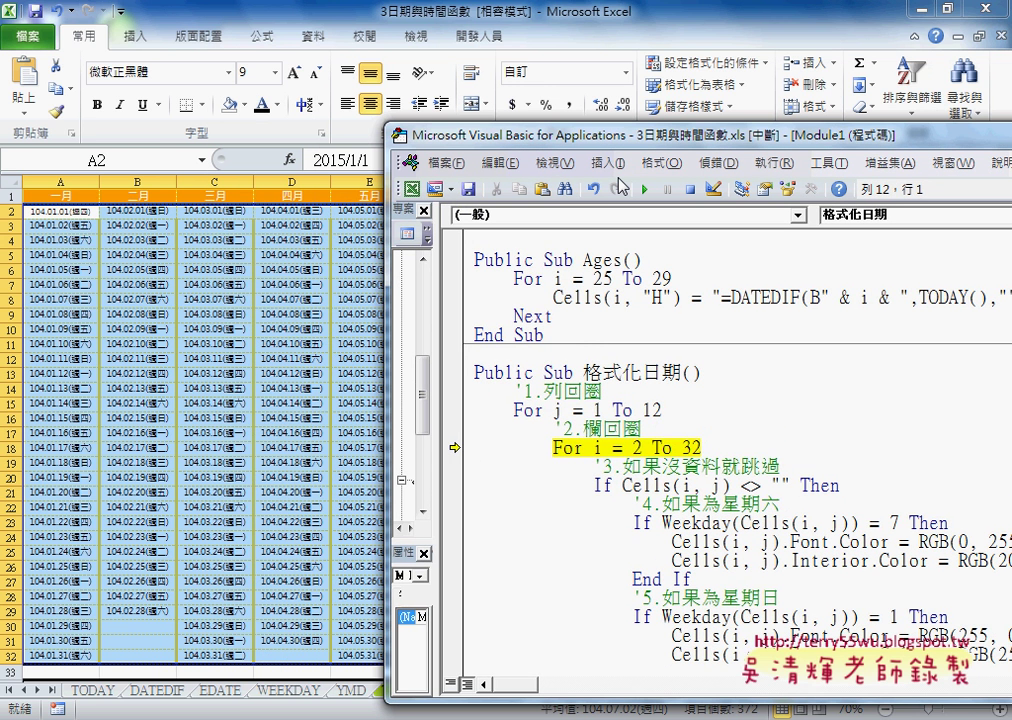
{"action": "key", "text": "F8"}
{"action": "key", "text": "F8"}
{"action": "key", "text": "F8"}
{"action": "key", "text": "F8"}
{"action": "key", "text": "F8"}
{"action": "key", "text": "F8"}
{"action": "key", "text": "F8"}
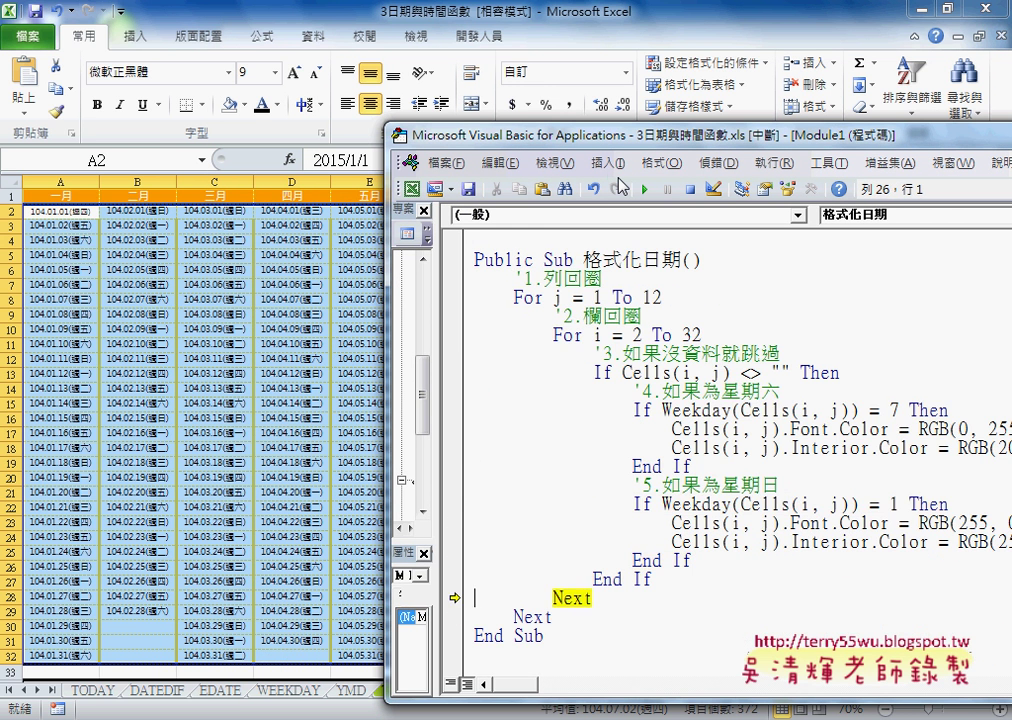
{"action": "key", "text": "F8"}
{"action": "key", "text": "F8"}
{"action": "key", "text": "F8"}
{"action": "key", "text": "F8"}
{"action": "key", "text": "F8"}
{"action": "key", "text": "F8"}
{"action": "key", "text": "F8"}
{"action": "key", "text": "F8"}
{"action": "key", "text": "F8"}
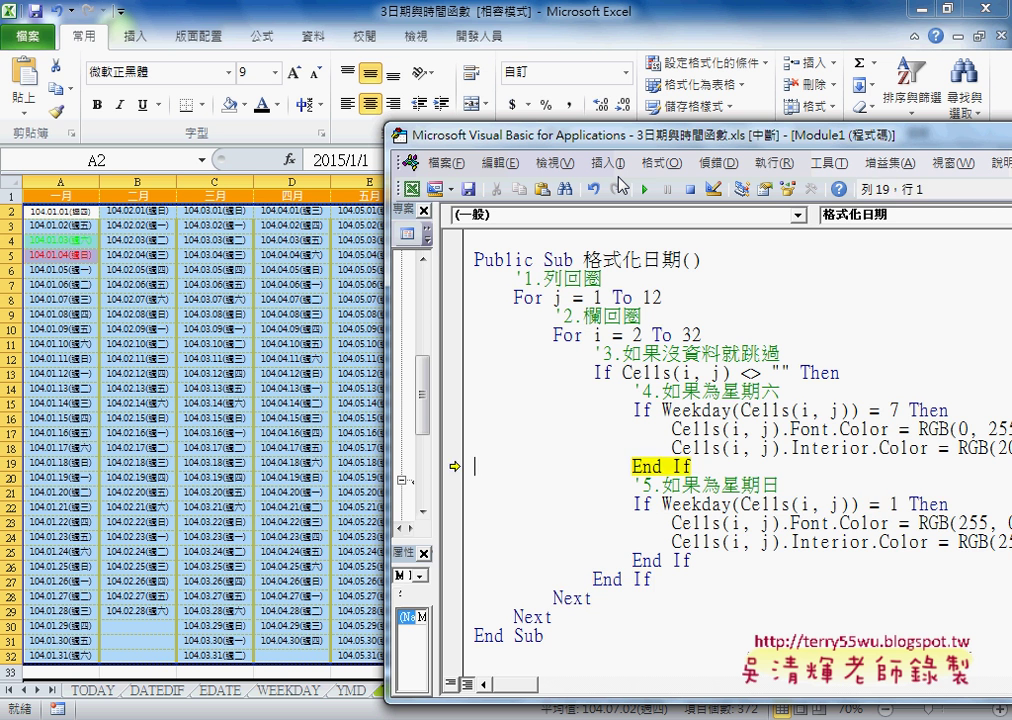
{"action": "key", "text": "F8"}
{"action": "key", "text": "F8"}
{"action": "key", "text": "F8"}
{"action": "key", "text": "F8"}
{"action": "key", "text": "F8"}
{"action": "key", "text": "F8"}
{"action": "key", "text": "F8"}
{"action": "key", "text": "F8"}
{"action": "key", "text": "F8"}
{"action": "key", "text": "F8"}
{"action": "key", "text": "F8"}
{"action": "key", "text": "F8"}
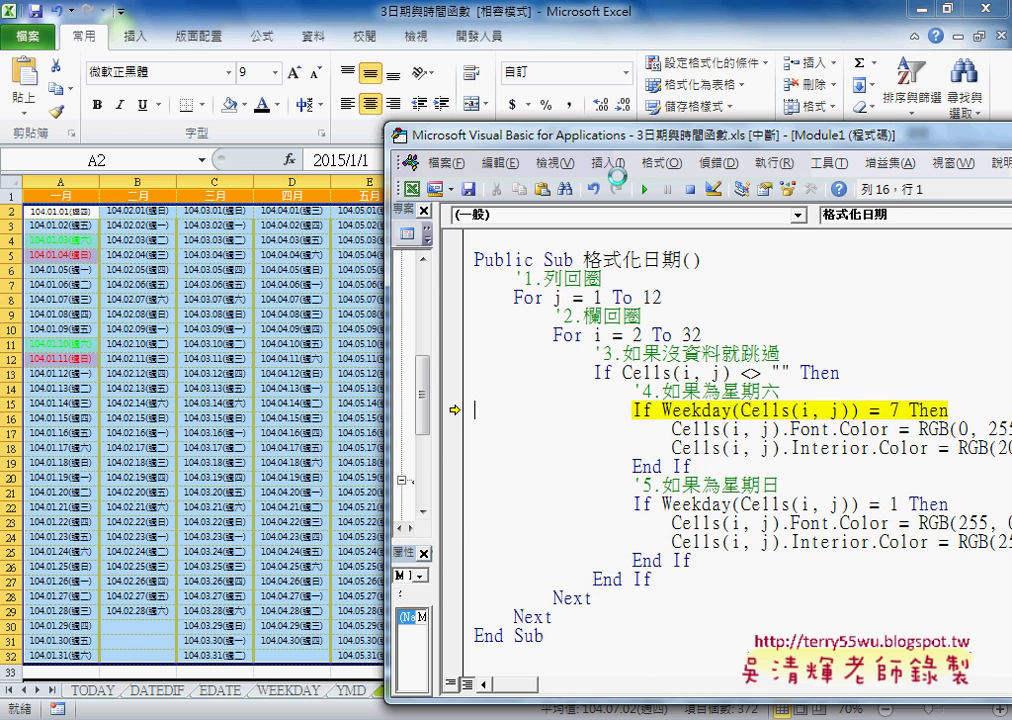
{"action": "key", "text": "F8"}
{"action": "key", "text": "F8"}
{"action": "key", "text": "F8"}
{"action": "key", "text": "F8"}
{"action": "key", "text": "F8"}
{"action": "key", "text": "F8"}
{"action": "key", "text": "F8"}
{"action": "key", "text": "F8"}
{"action": "key", "text": "F8"}
{"action": "key", "text": "F8"}
{"action": "key", "text": "F8"}
{"action": "key", "text": "F8"}
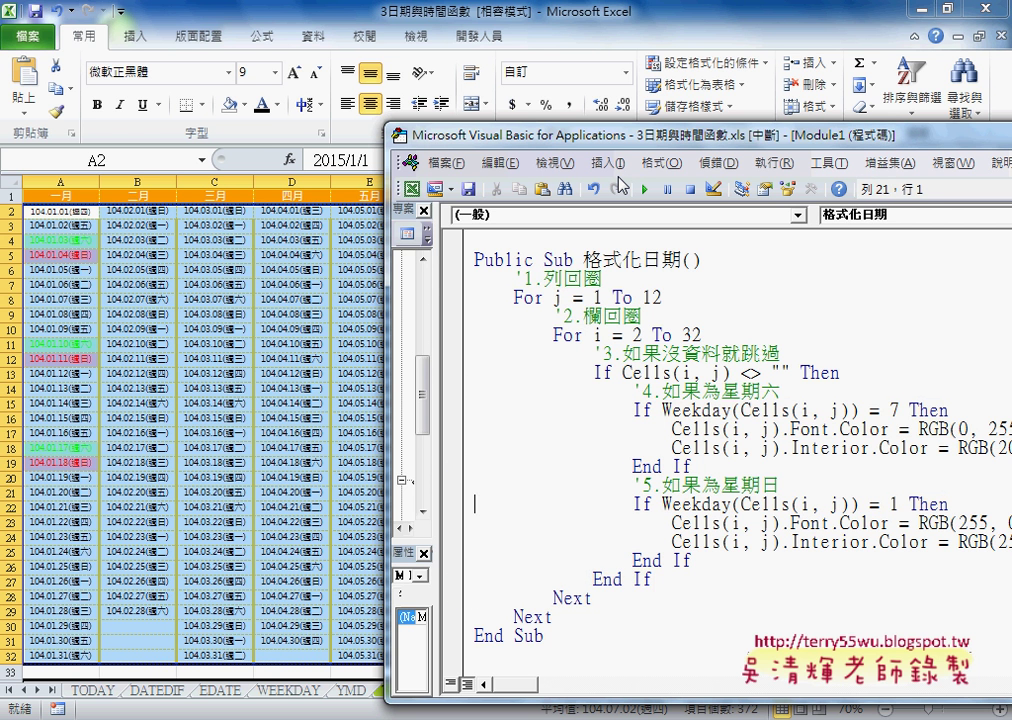
{"action": "key", "text": "F8"}
{"action": "key", "text": "F8"}
{"action": "key", "text": "F8"}
{"action": "key", "text": "F8"}
{"action": "key", "text": "F8"}
{"action": "key", "text": "F8"}
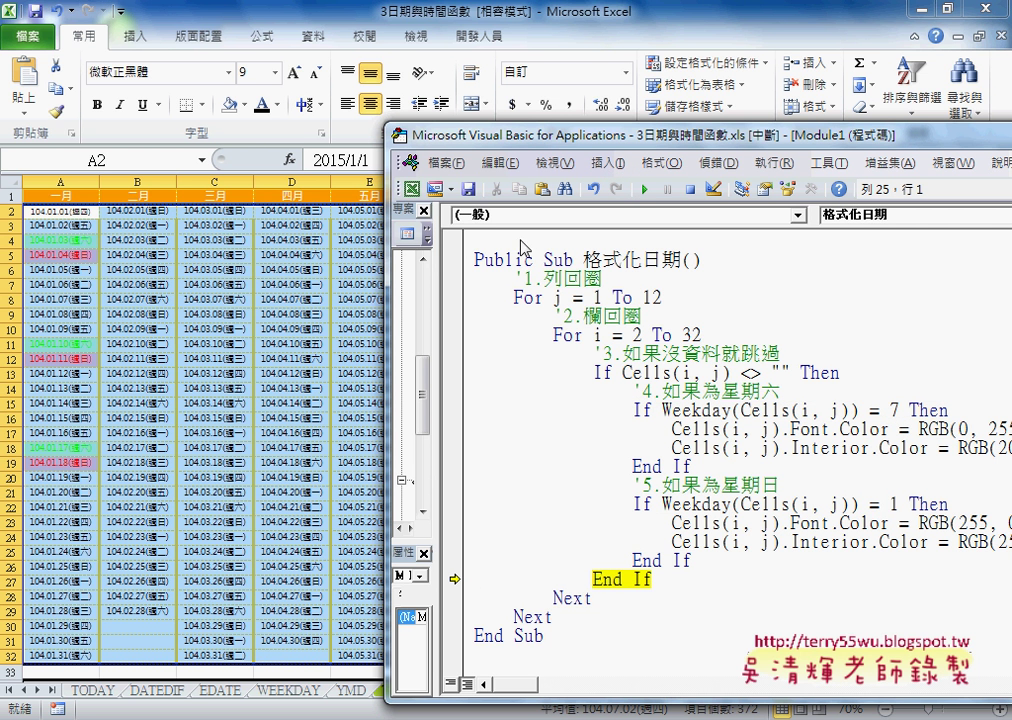
Run the rest of the macro to colour all weekends, then highlight the column loop lines.
{"action": "left_click", "coordinate": [645, 189]}
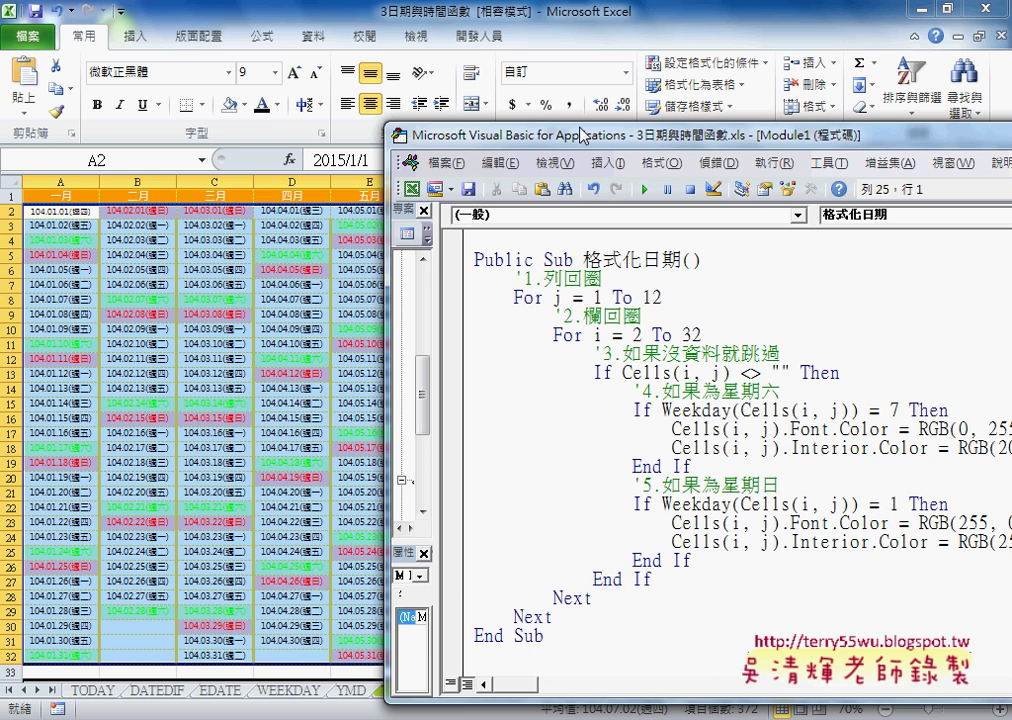
{"action": "left_click_drag", "start_coordinate": [580, 135], "coordinate": [383, 104]}
{"action": "mouse_move", "coordinate": [503, 303]}
{"action": "left_mouse_down"}
{"action": "mouse_move", "coordinate": [372, 285]}
{"action": "mouse_move", "coordinate": [275, 255]}
{"action": "left_mouse_up"}
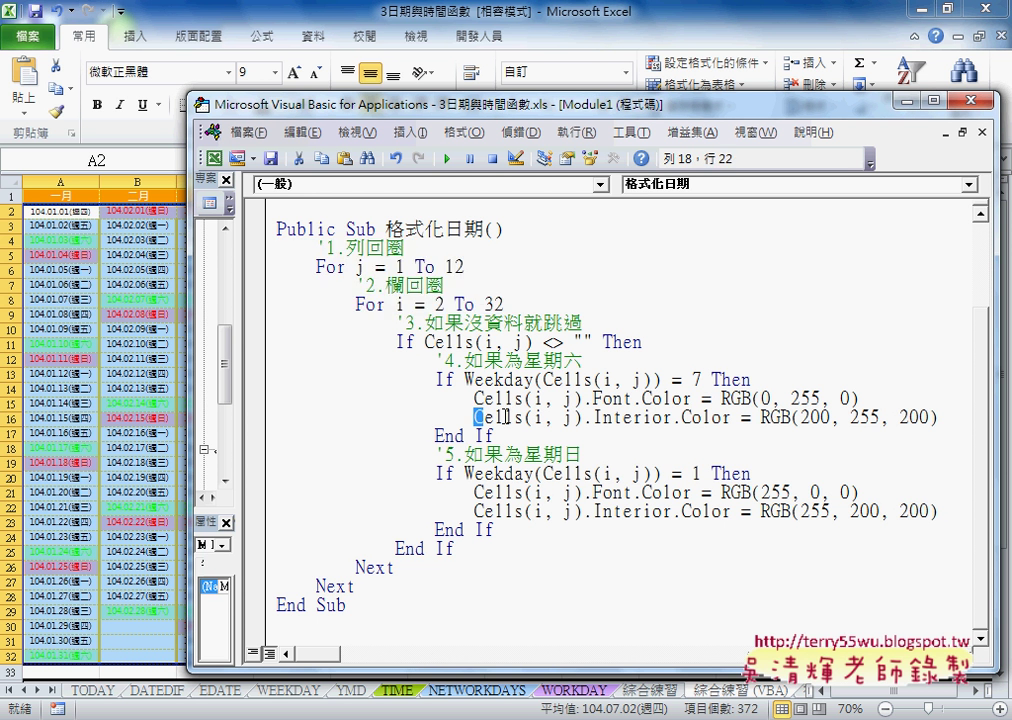
{"action": "mouse_move", "coordinate": [476, 417]}
{"action": "left_mouse_down"}
{"action": "mouse_move", "coordinate": [778, 400]}
{"action": "mouse_move", "coordinate": [944, 418]}
{"action": "left_mouse_up"}
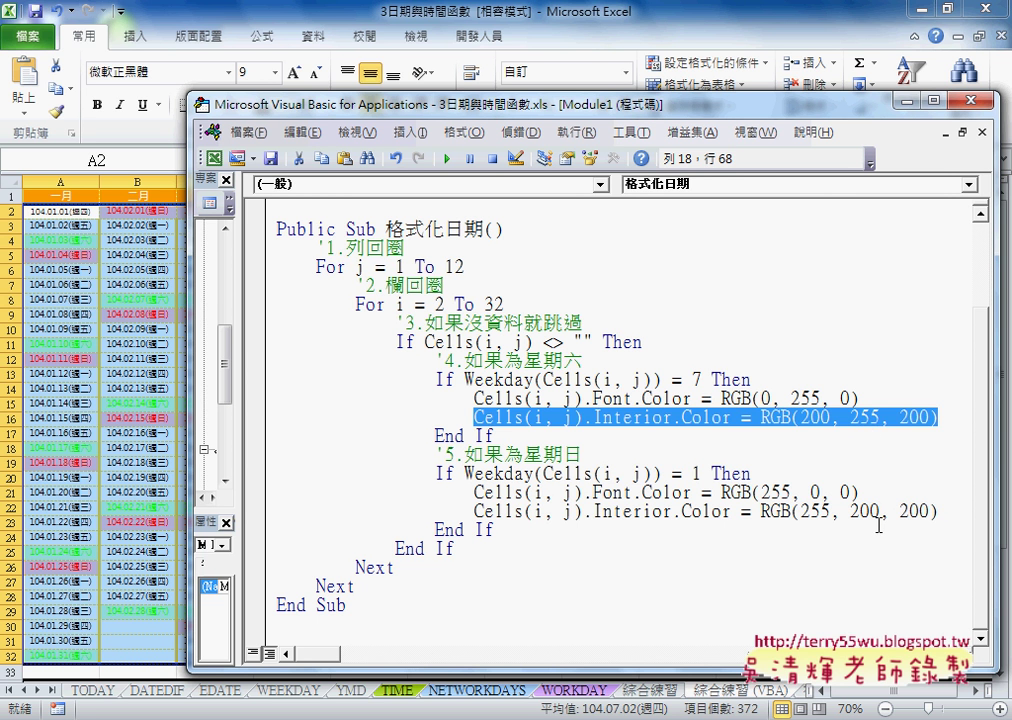
{"action": "left_click_drag", "start_coordinate": [945, 512], "coordinate": [478, 511]}
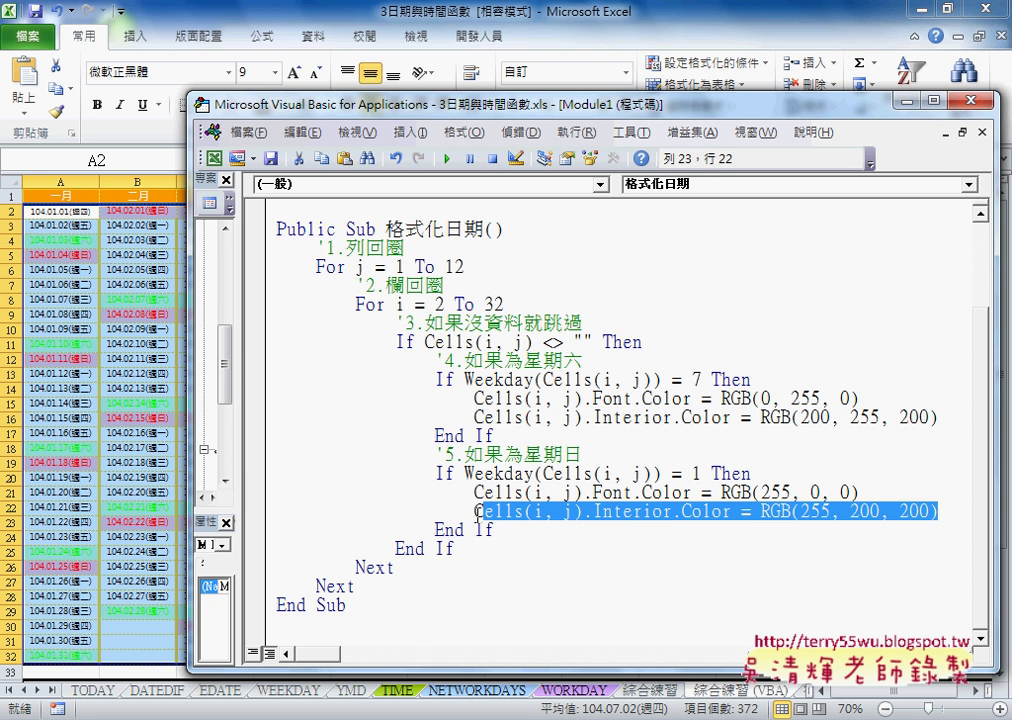